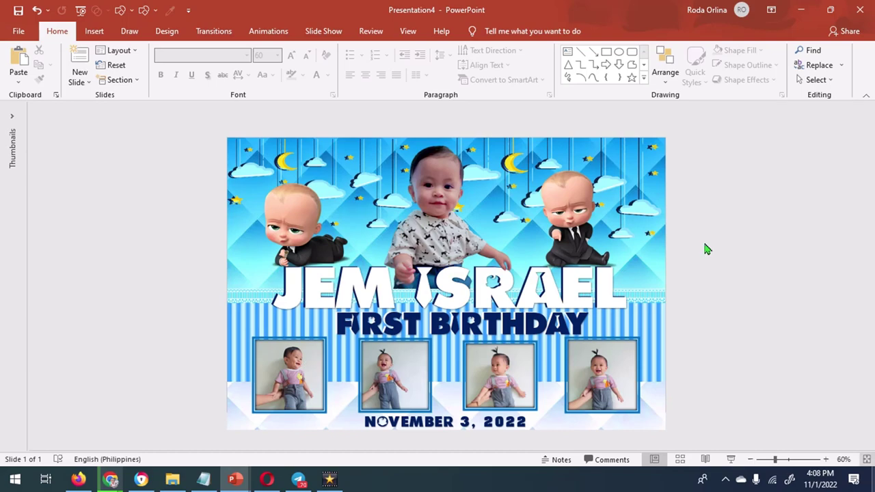
Choose to export the slide as a PNG image.
click(27, 32)
click(41, 306)
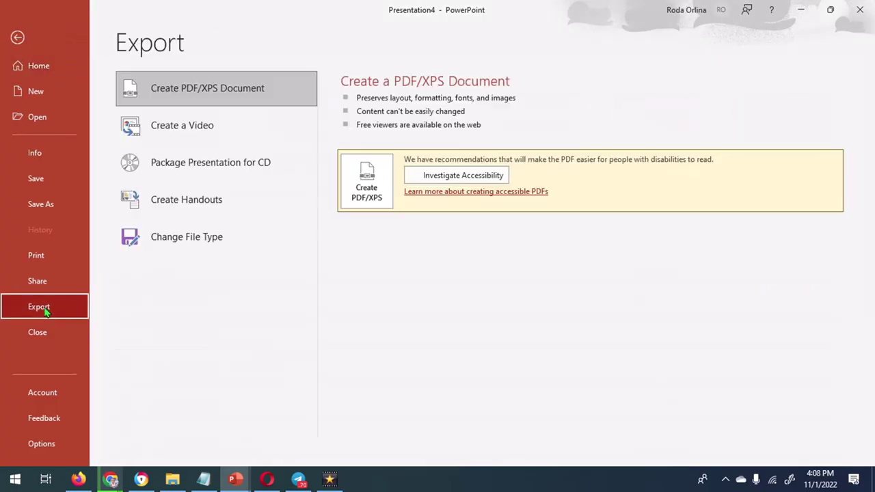
click(156, 240)
click(363, 253)
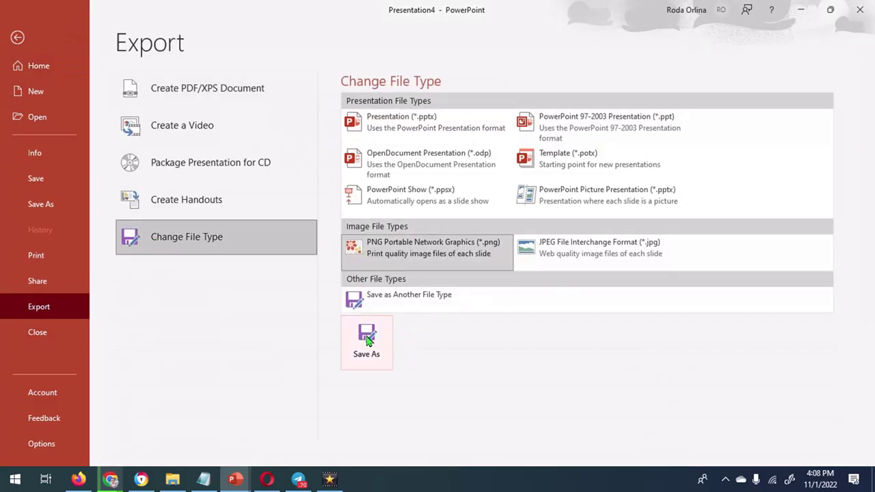
click(365, 340)
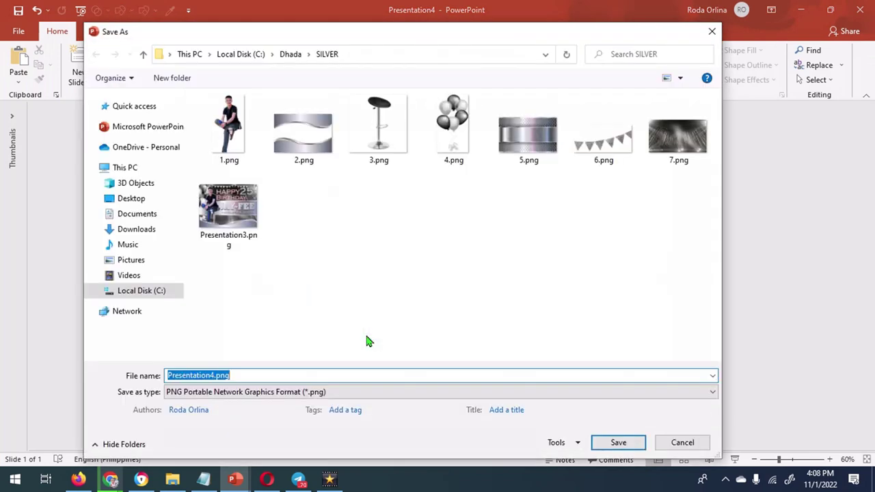
Save Presentation4.png in the JEM folder, exporting just this one slide.
click(285, 57)
click(520, 274)
scroll(512, 272, down, 5)
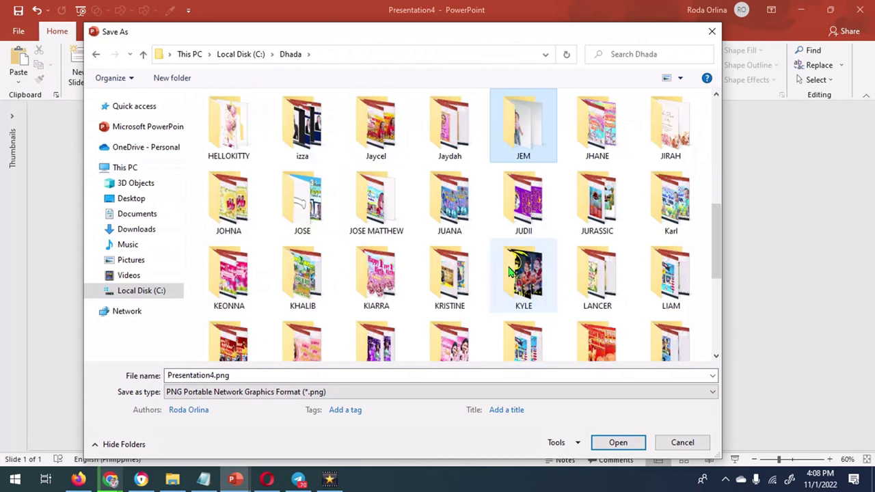
key(Return)
click(332, 376)
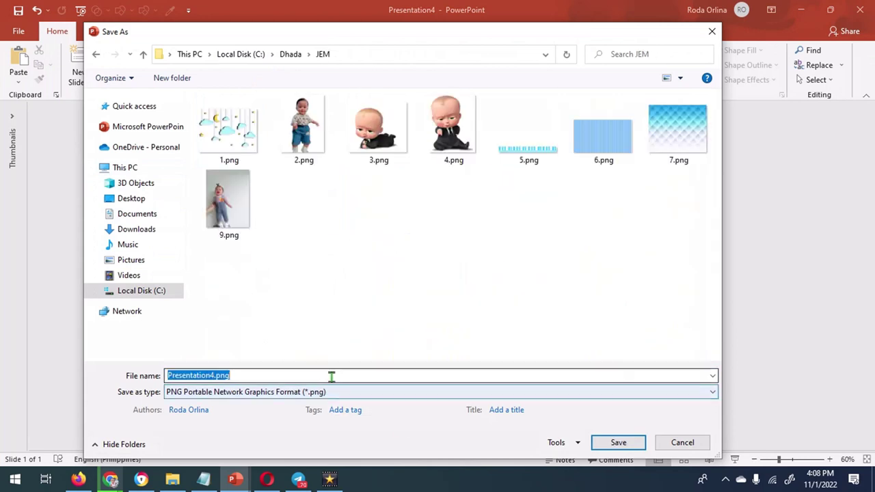
click(608, 446)
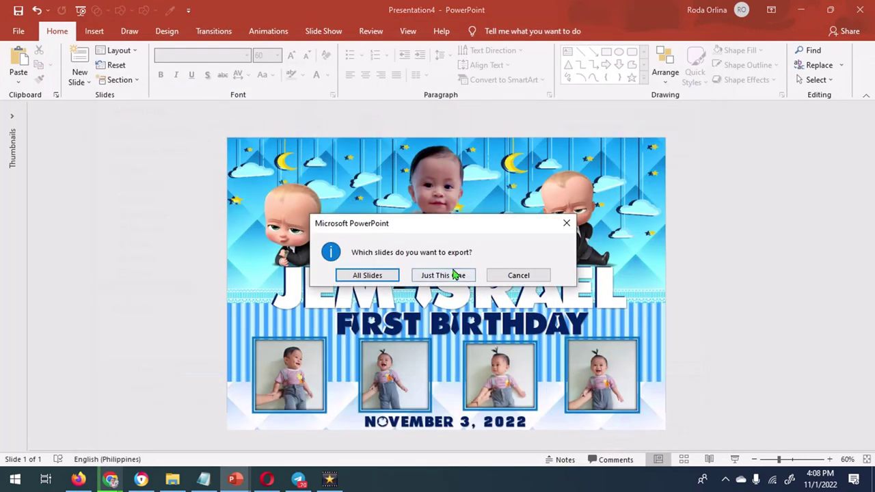
click(451, 275)
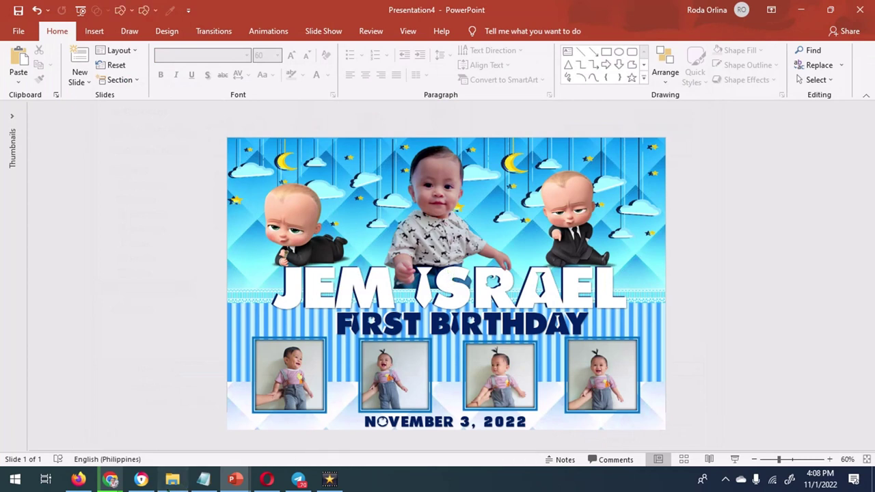
click(172, 479)
From Quick access, open the JEM folder and view the exported Presentation4.png.
click(68, 141)
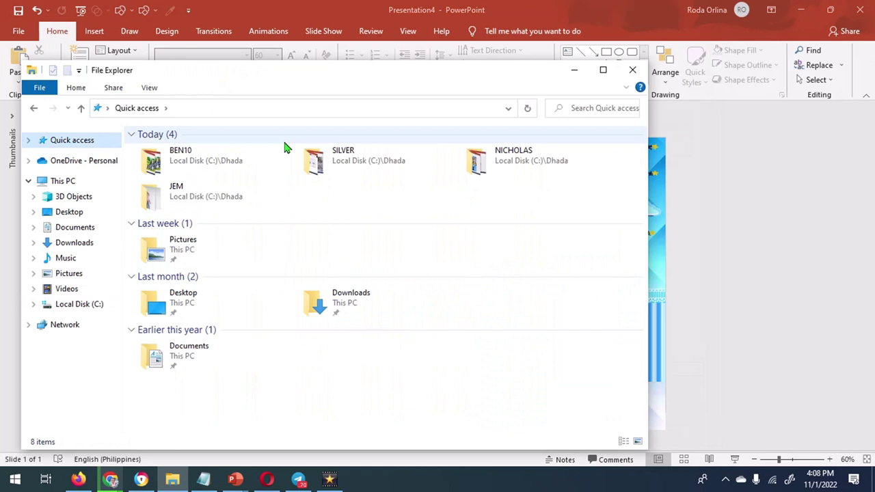
double_click(186, 197)
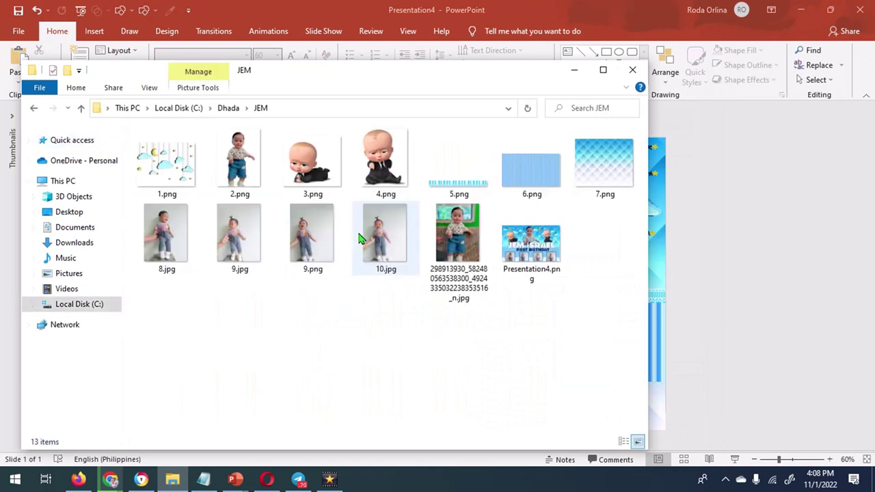
double_click(533, 256)
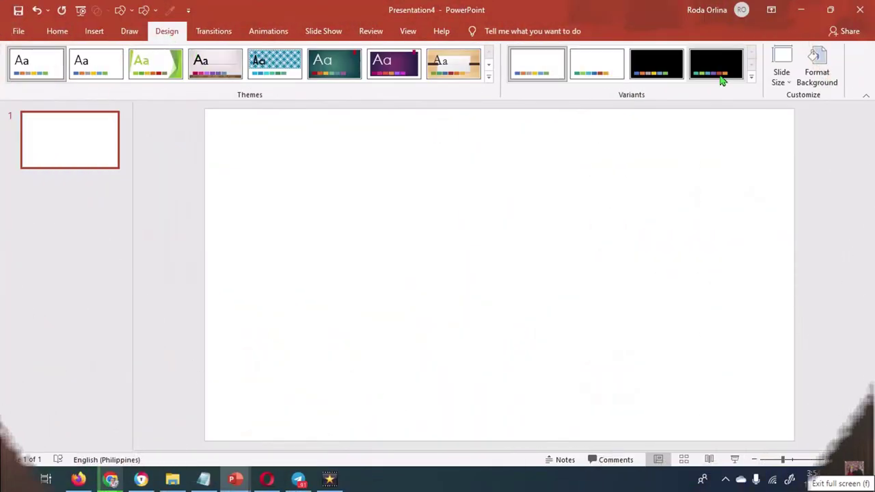
Set a custom 12 × 7.5 inch slide size with Ensure Fit.
click(797, 155)
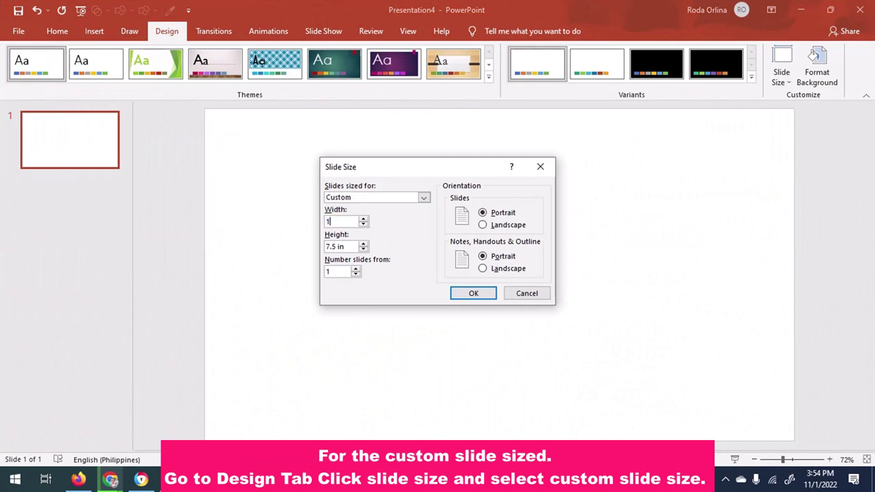
click(474, 294)
click(517, 254)
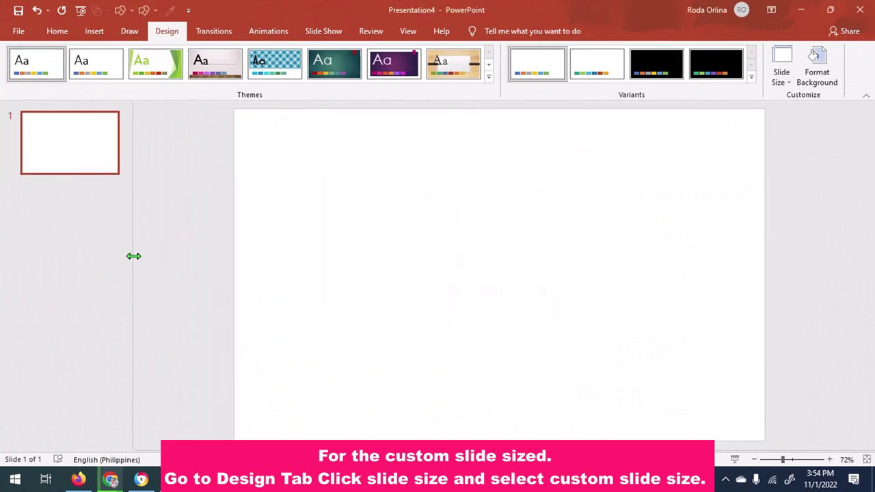
drag(133, 256, 5, 240)
Insert the blue diamond-pattern picture from the JEM folder.
click(94, 31)
click(93, 65)
click(108, 114)
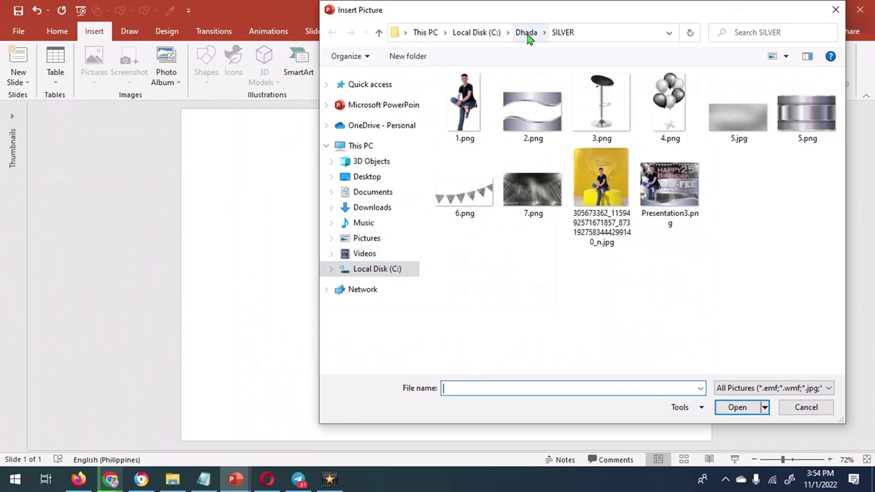
click(527, 33)
scroll(545, 267, up, 3)
double_click(545, 263)
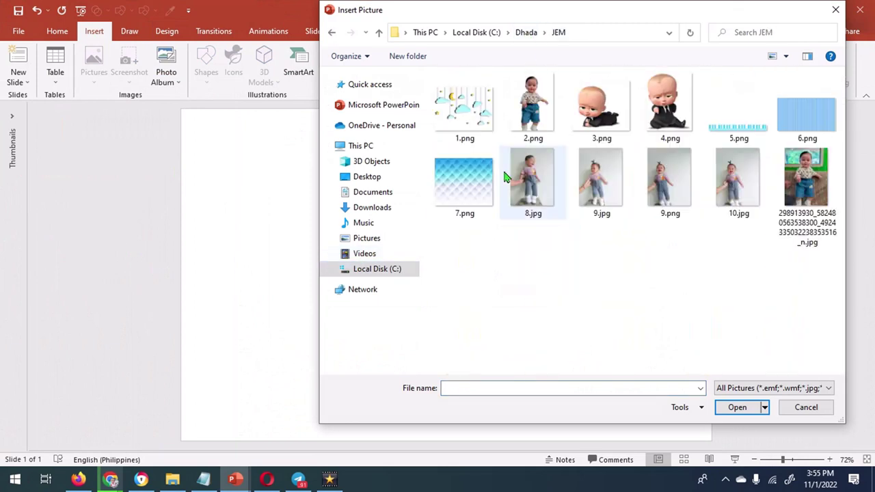
double_click(497, 179)
Move and enlarge the pattern picture to cover the whole slide.
click(627, 342)
click(504, 292)
mouse_move(504, 291)
mouse_down()
mouse_move(631, 250)
mouse_move(600, 267)
mouse_up()
drag(422, 346, 180, 428)
Crop the pattern's bottom edge and boost its colour saturation.
scroll(449, 306, down, 4)
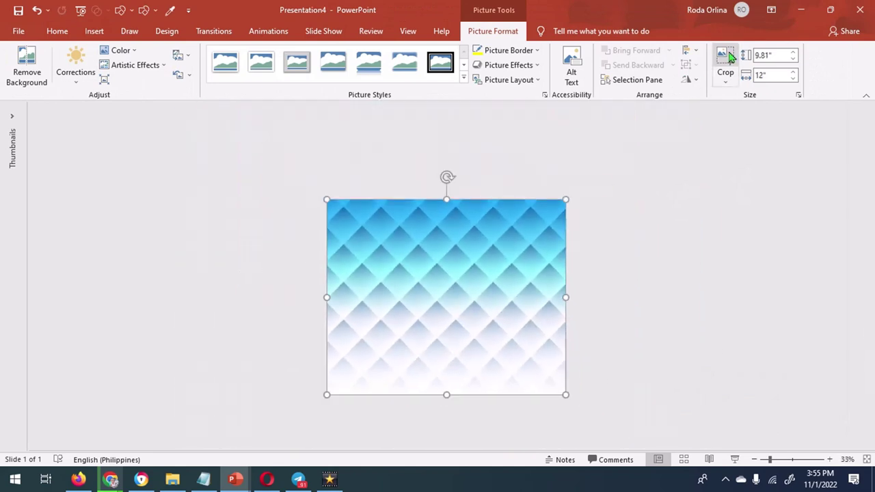
click(723, 56)
drag(445, 391, 445, 350)
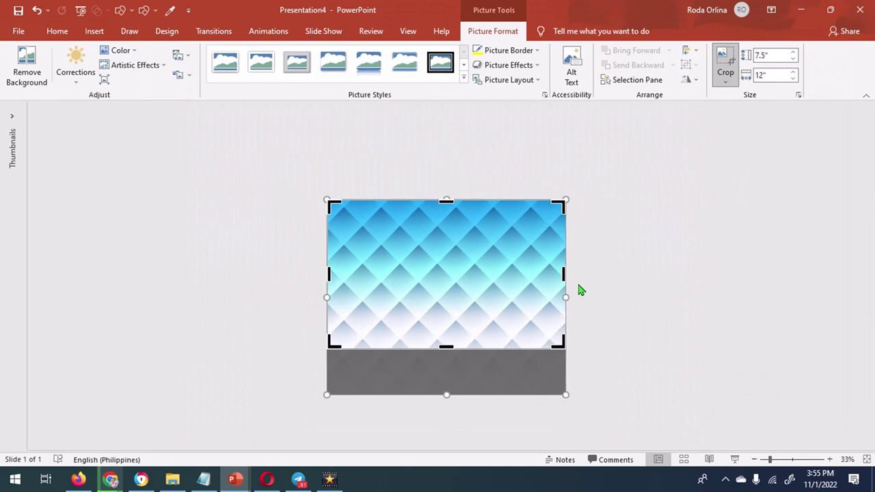
click(580, 289)
scroll(644, 332, up, 2)
scroll(644, 328, up, 2)
scroll(645, 329, up, 1)
click(121, 50)
click(386, 95)
Open Insert Picture from this device and select 7.png in the JEM folder.
click(94, 31)
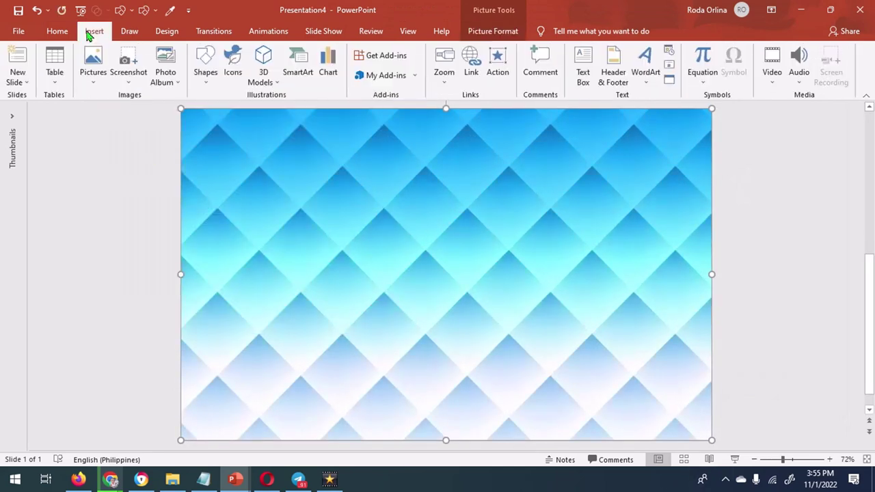
click(92, 75)
click(110, 114)
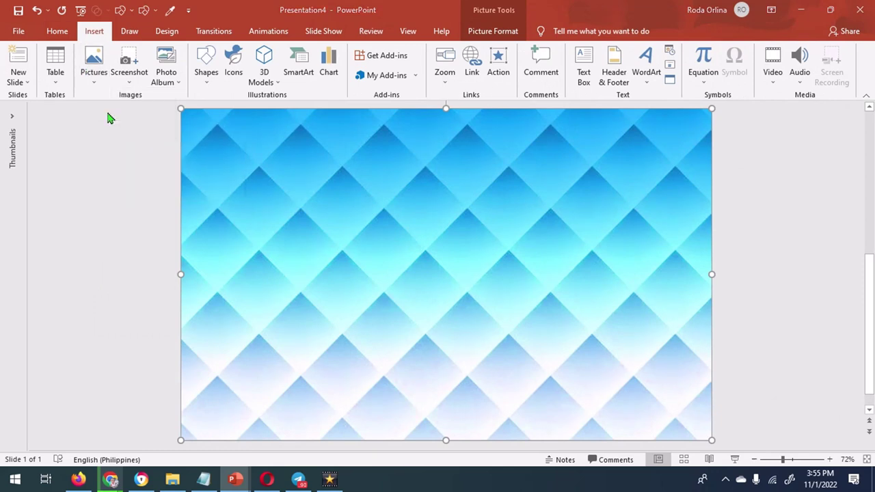
click(464, 182)
Insert pictures 5.png and 6.png, the striped band and lace strip.
ctrl+click(806, 115)
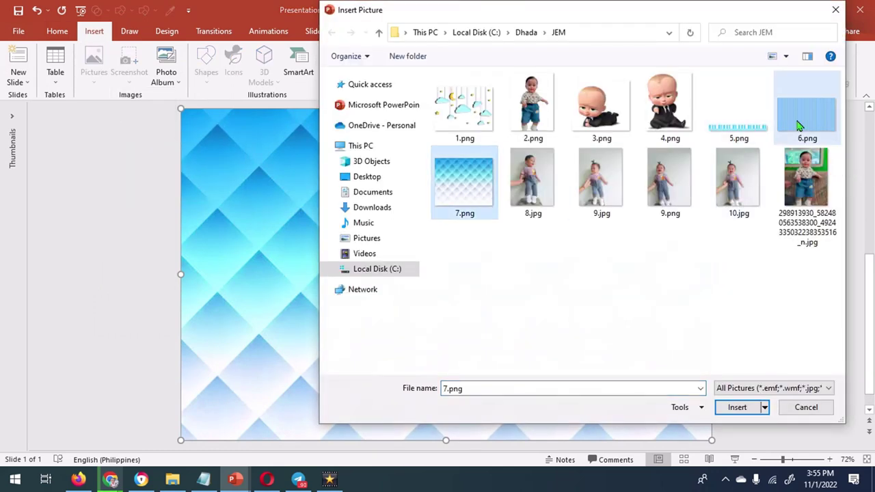
ctrl+click(738, 110)
ctrl+click(465, 181)
click(732, 408)
Crop one picture to a thin lace strip and stretch both strips across the slide.
click(455, 283)
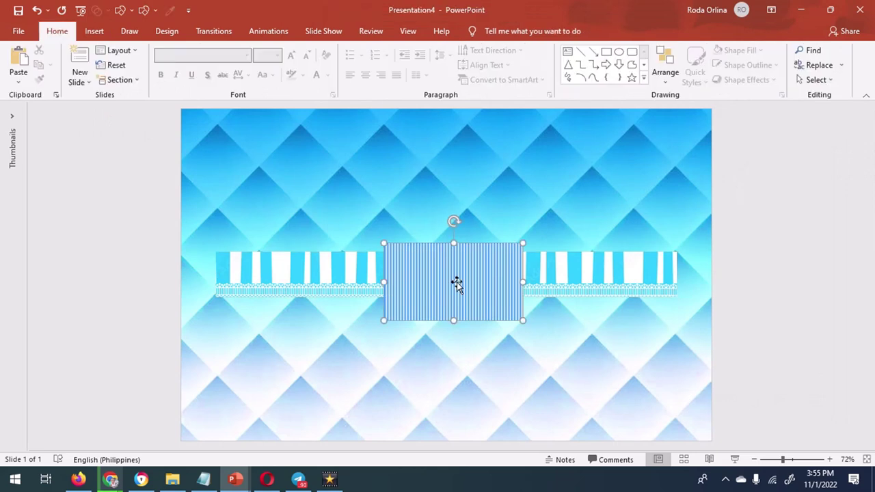
drag(461, 287, 446, 365)
click(498, 274)
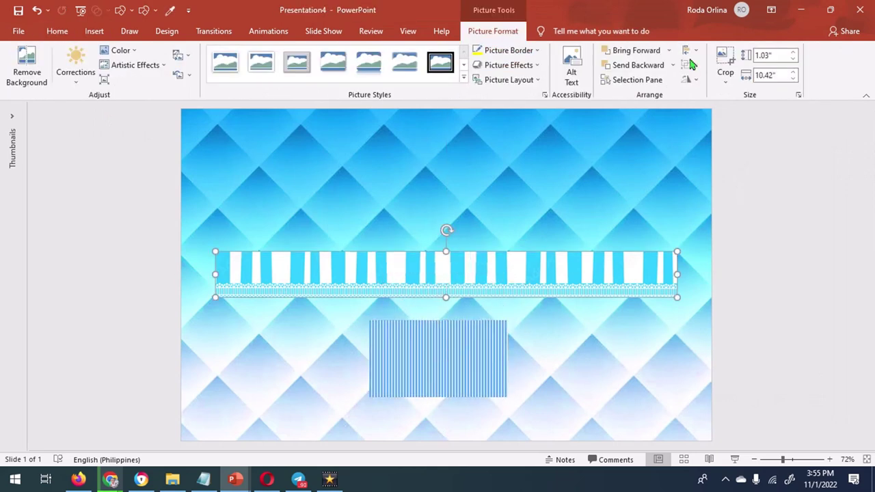
click(725, 61)
mouse_move(446, 255)
mouse_down()
mouse_move(446, 284)
mouse_move(379, 289)
mouse_up()
key(Escape)
drag(645, 291, 674, 301)
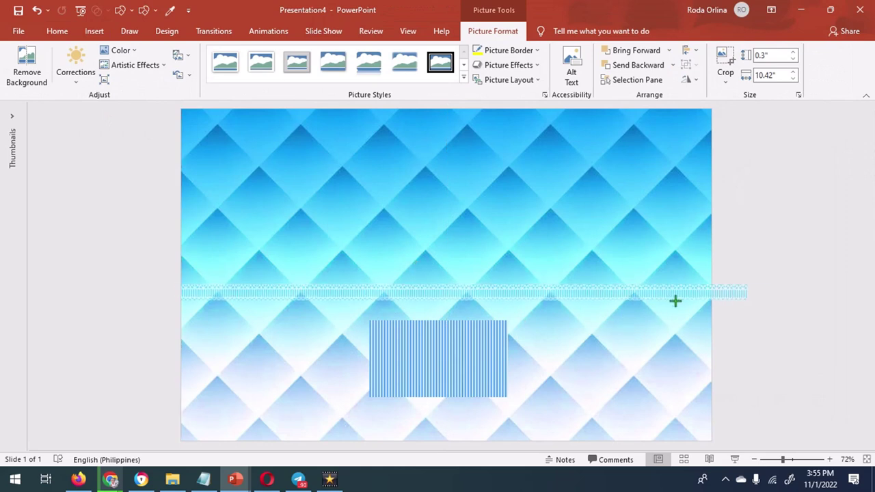
drag(769, 293, 715, 294)
drag(439, 367, 250, 351)
drag(319, 340, 708, 355)
Extend the striped band below the lace and trim the lace strip to the slide edge.
click(137, 53)
click(294, 294)
click(294, 294)
click(121, 51)
click(359, 343)
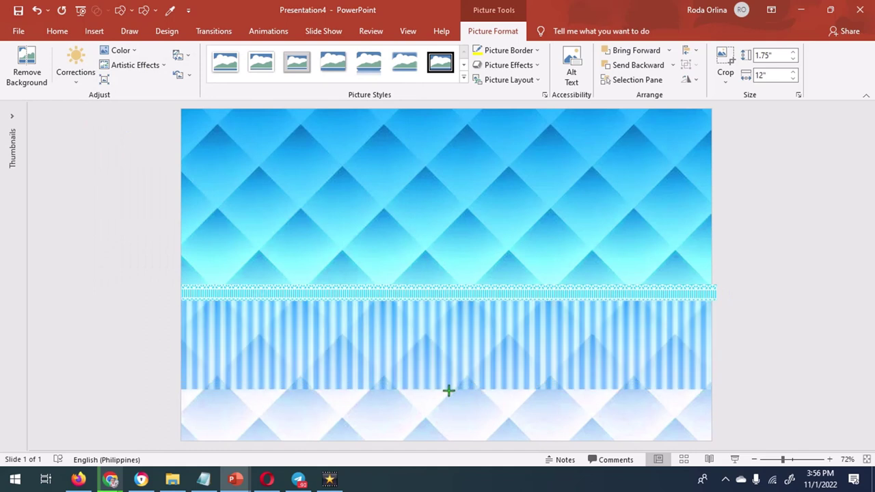
drag(448, 381, 449, 390)
click(535, 219)
click(772, 244)
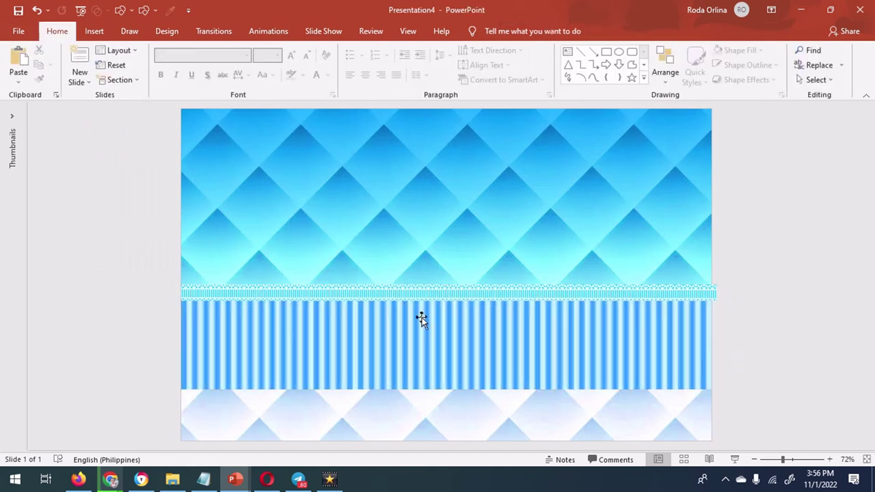
click(607, 297)
drag(715, 291, 711, 291)
key(Escape)
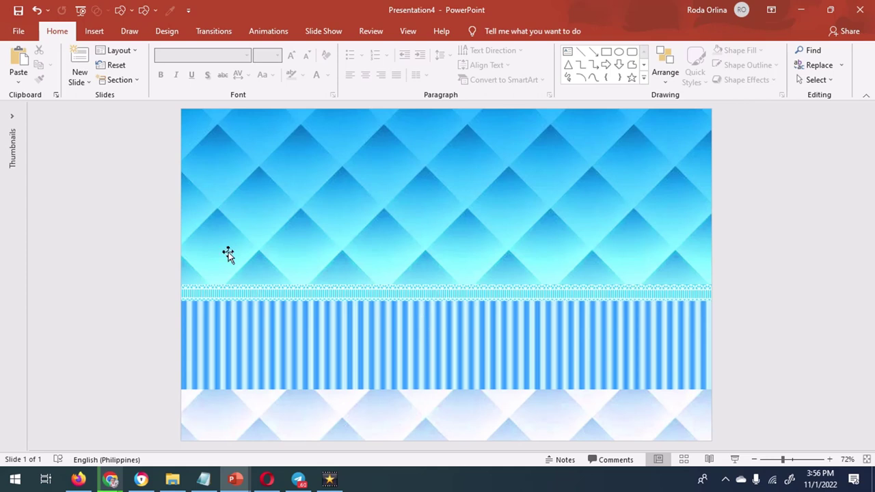
Insert clouds picture 1.png at top right and duplicate it, resized, to the left.
click(94, 31)
click(94, 68)
click(116, 112)
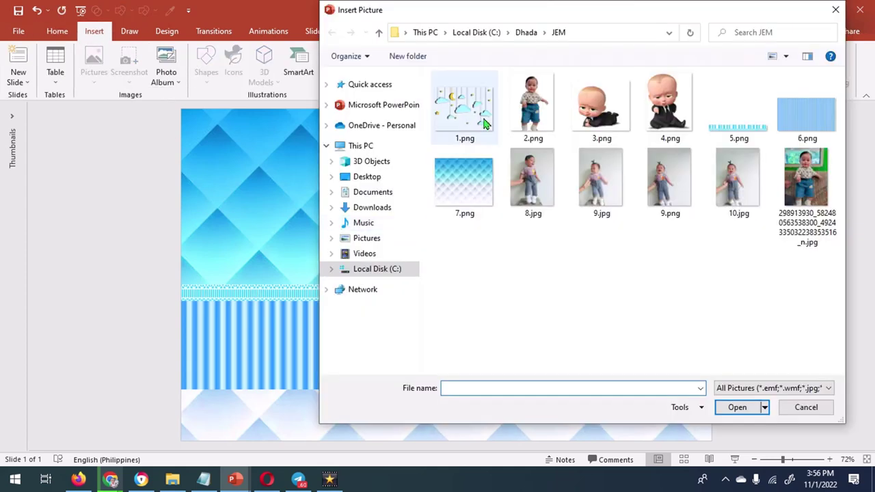
double_click(465, 112)
mouse_move(502, 283)
mouse_down()
mouse_move(616, 212)
mouse_move(616, 199)
mouse_up()
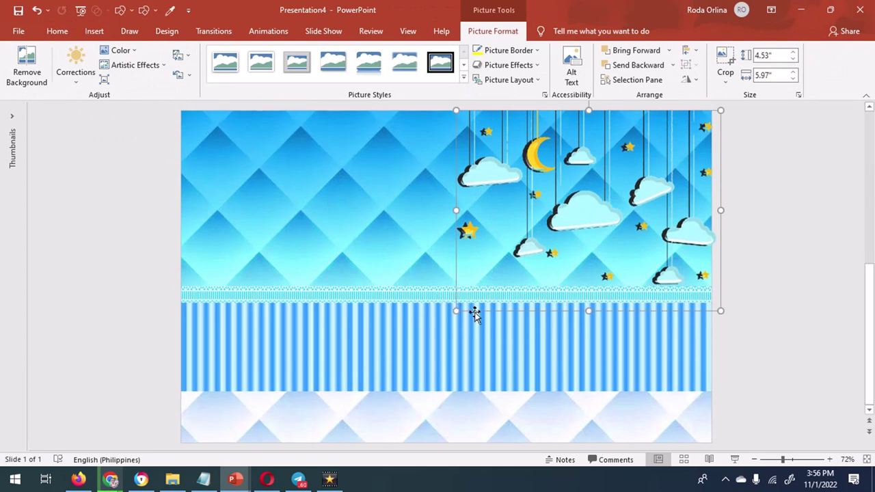
drag(455, 313, 458, 311)
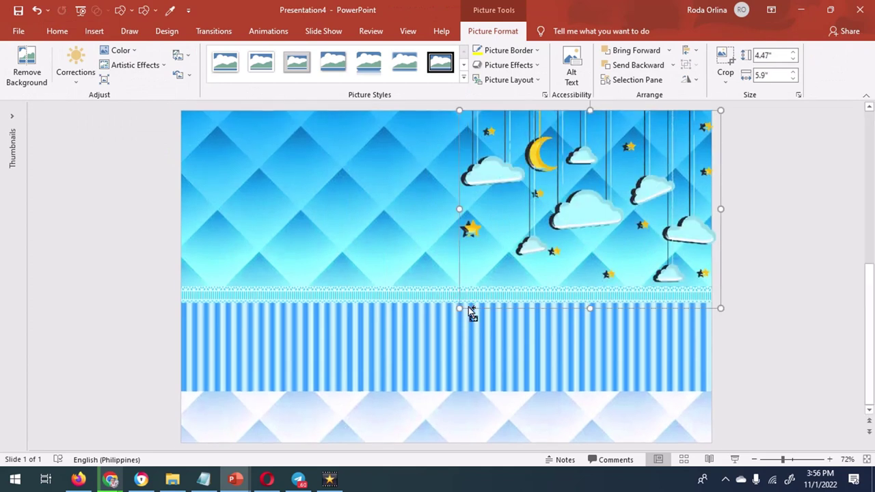
drag(633, 201, 411, 171)
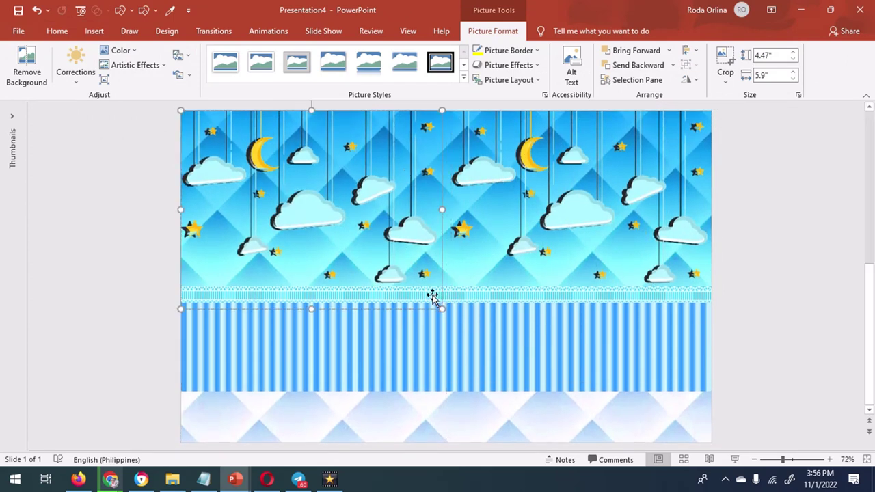
drag(442, 308, 418, 287)
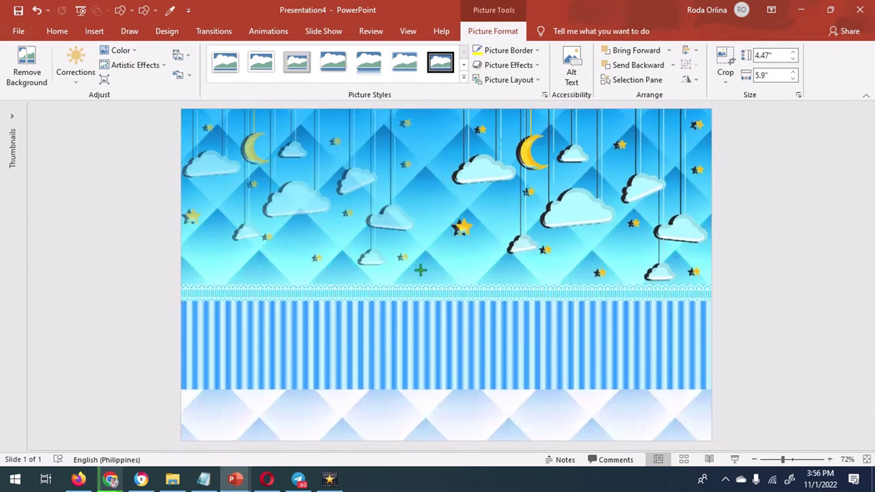
click(744, 275)
Open the Insert Picture dialog for the next photo.
click(94, 31)
click(93, 68)
click(115, 111)
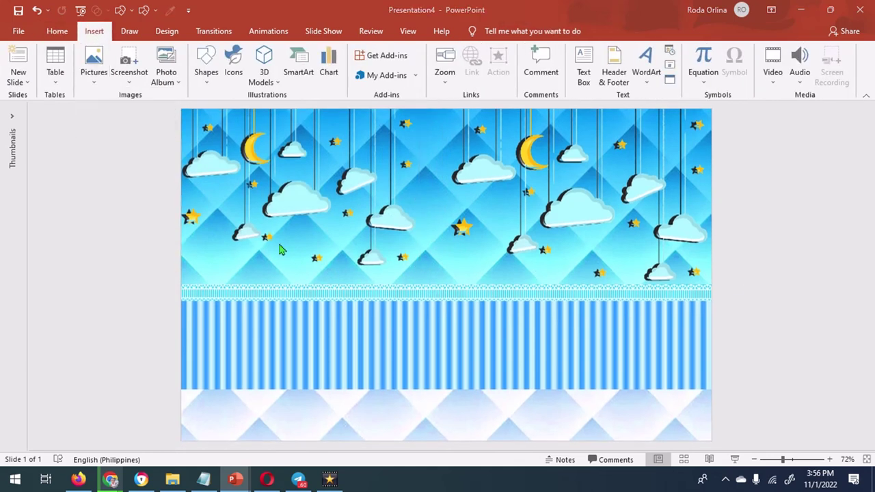
Insert baby photo 2.png and crop it off at the waist.
double_click(529, 99)
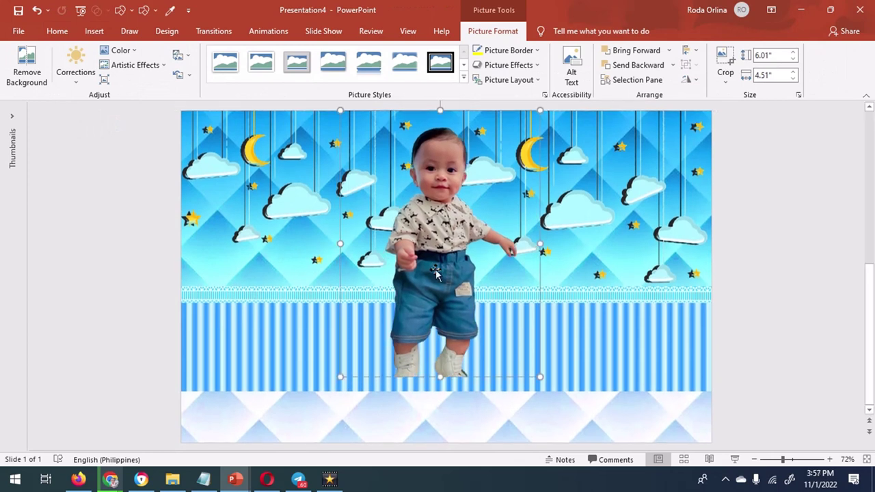
click(722, 63)
drag(439, 375, 439, 303)
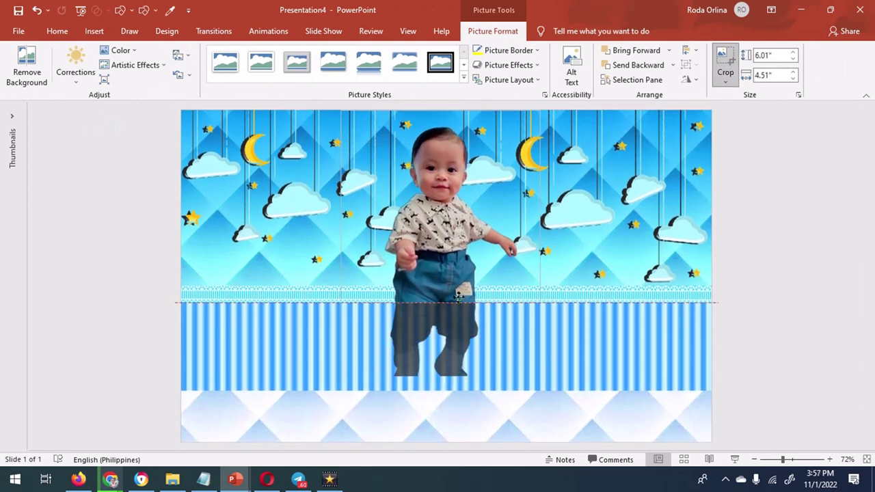
key(Escape)
click(120, 50)
click(460, 237)
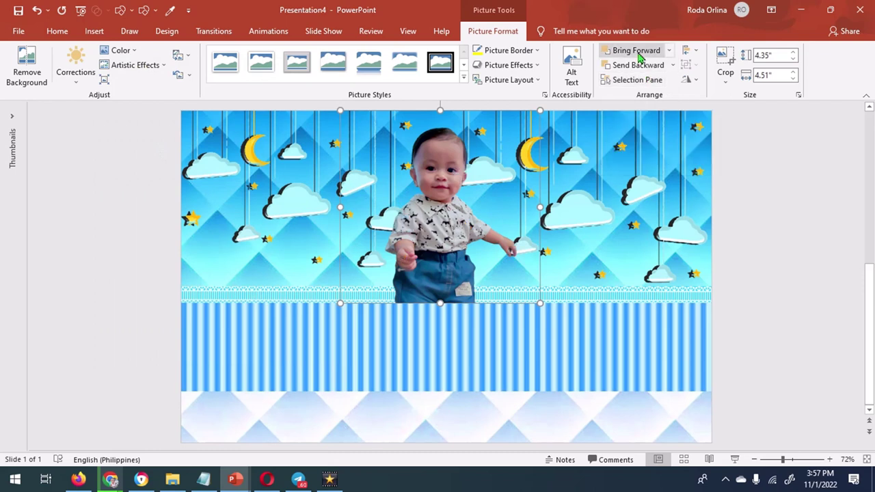
Bring the lace strip in front of the baby's legs and enlarge the photo slightly.
click(602, 298)
click(305, 301)
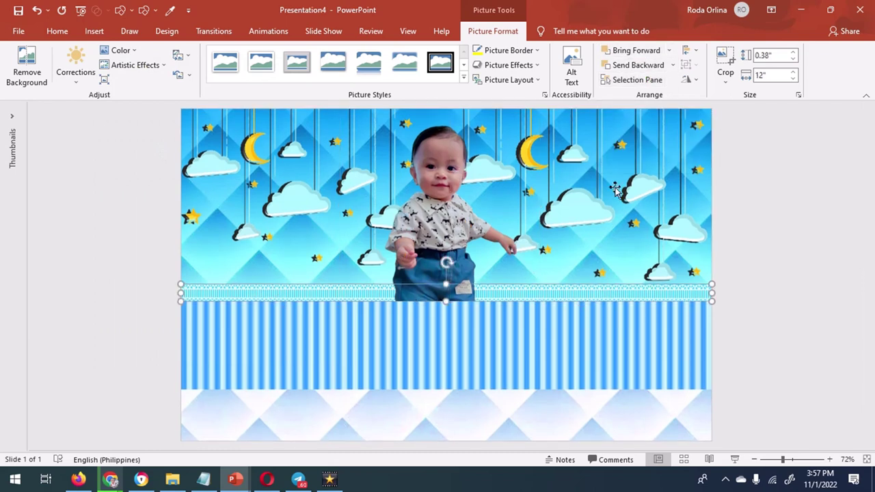
click(627, 53)
click(480, 351)
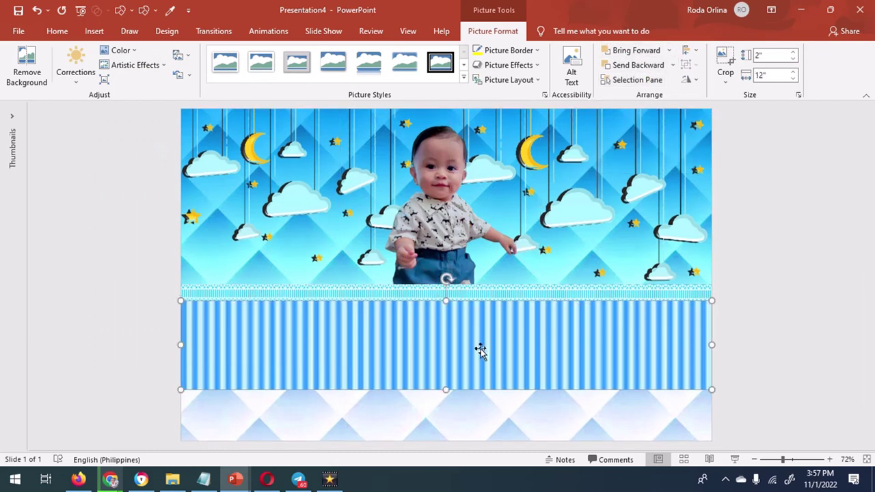
click(441, 246)
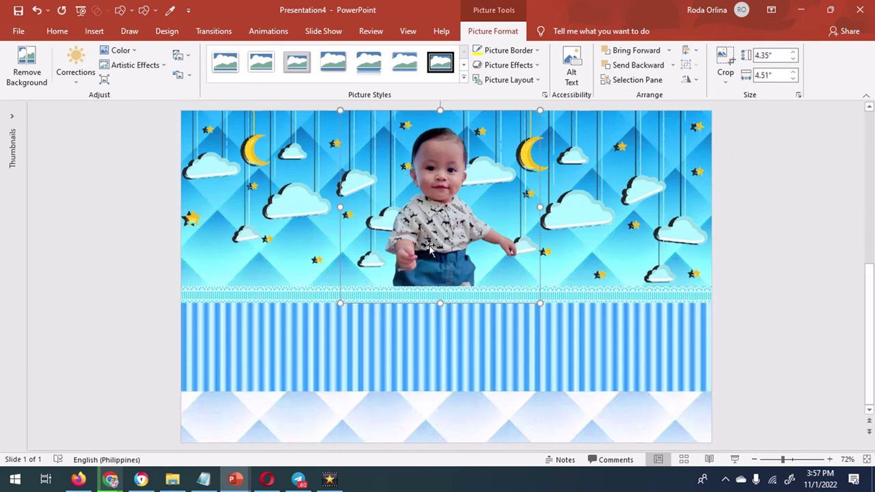
drag(340, 110, 335, 111)
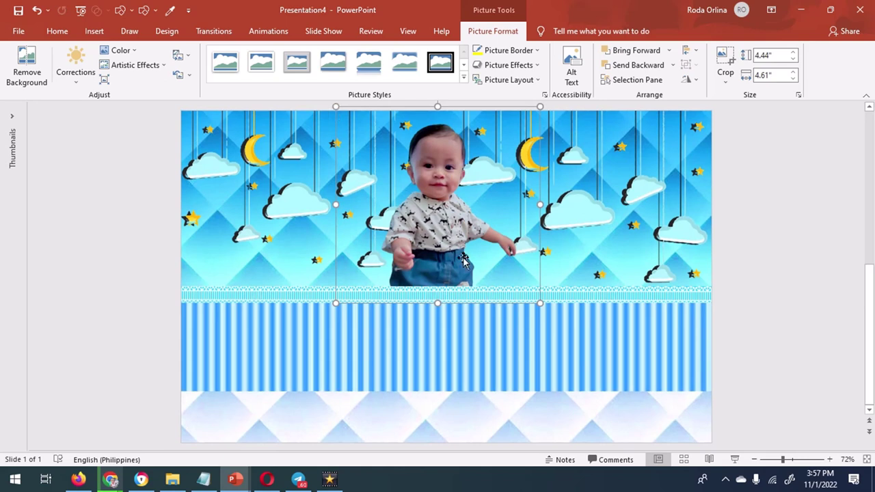
Open Insert Picture from this device again.
click(94, 31)
click(94, 74)
click(117, 111)
Insert 3.png and 4.png, placing the sitting boss baby upper right and lying one upper left.
click(600, 103)
ctrl+click(668, 102)
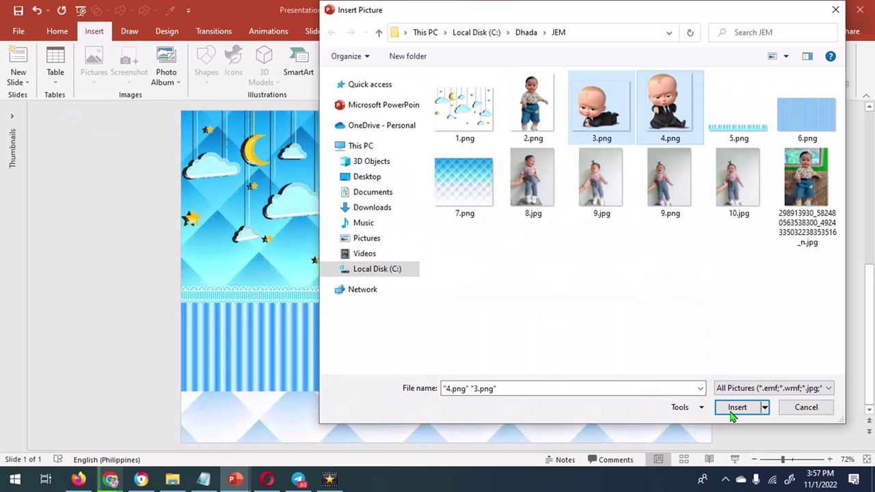
click(735, 407)
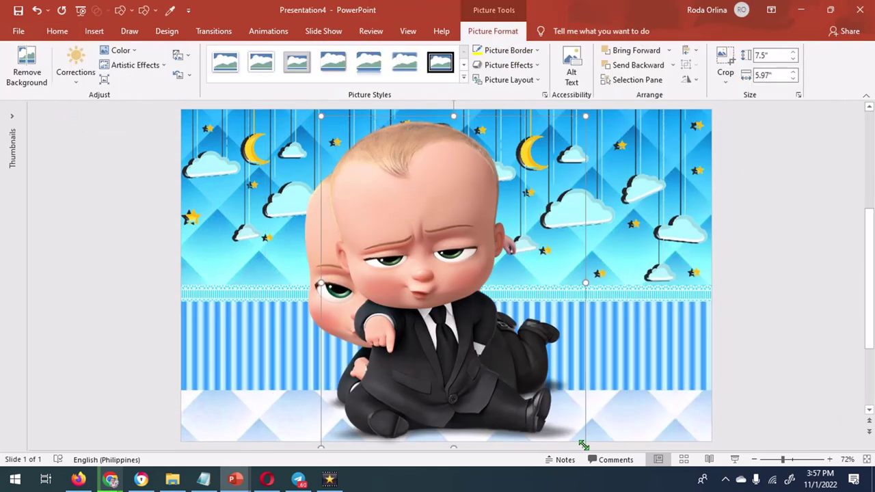
drag(583, 445, 446, 273)
mouse_move(391, 237)
mouse_down()
mouse_move(594, 285)
mouse_move(600, 250)
mouse_up()
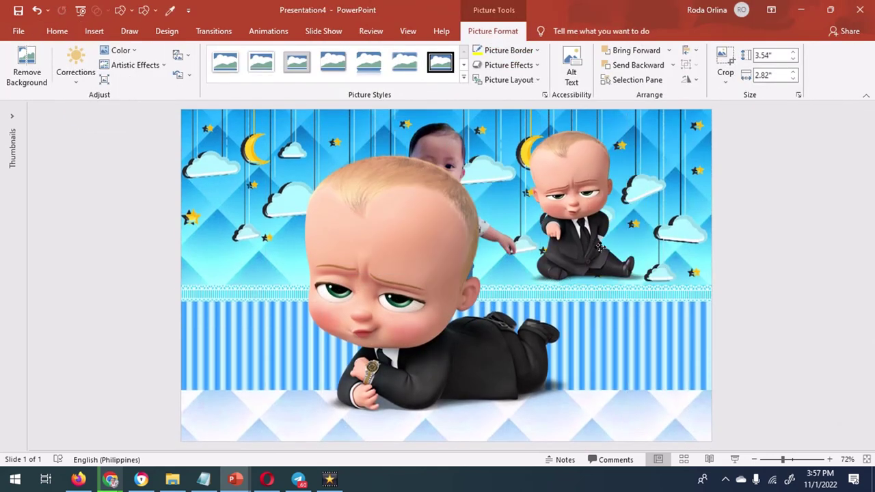
click(615, 410)
drag(629, 433, 444, 273)
mouse_move(383, 218)
mouse_down()
mouse_move(328, 246)
mouse_move(336, 247)
mouse_move(318, 229)
mouse_up()
Shrink the left cloud, enlarge the centre photo, and bring the striped band over its legs.
click(198, 197)
drag(417, 292, 405, 280)
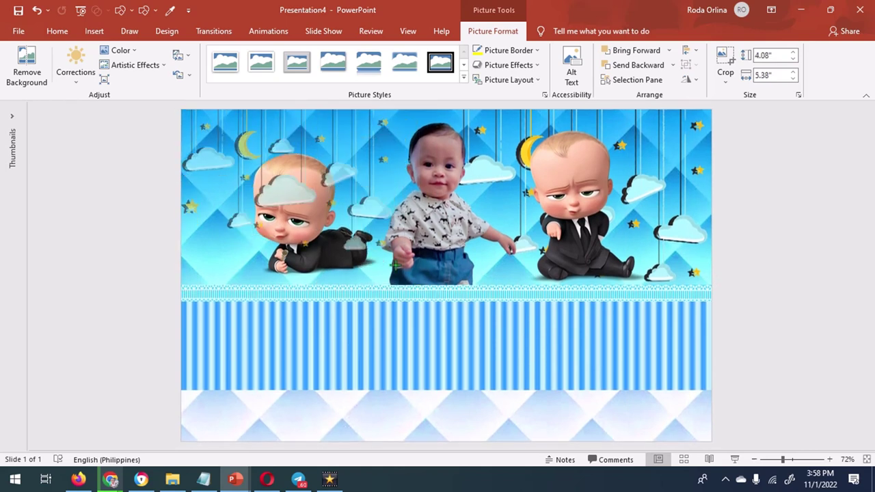
click(456, 246)
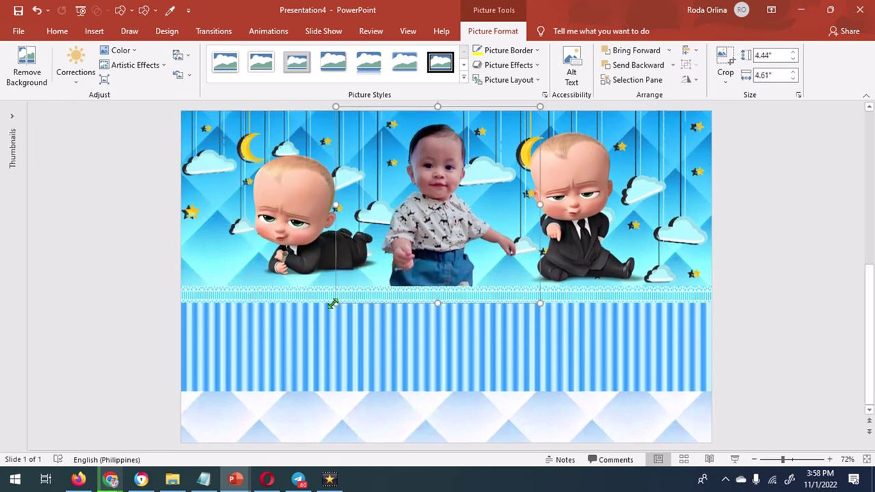
drag(334, 304, 317, 321)
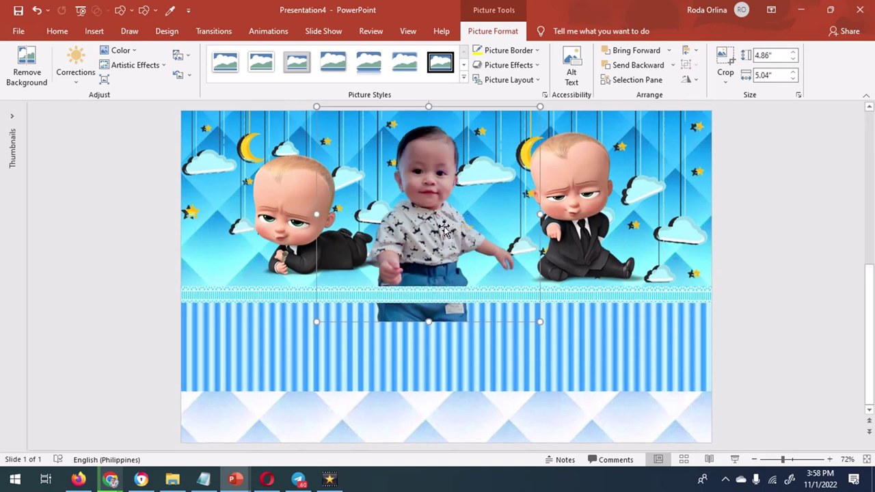
click(430, 370)
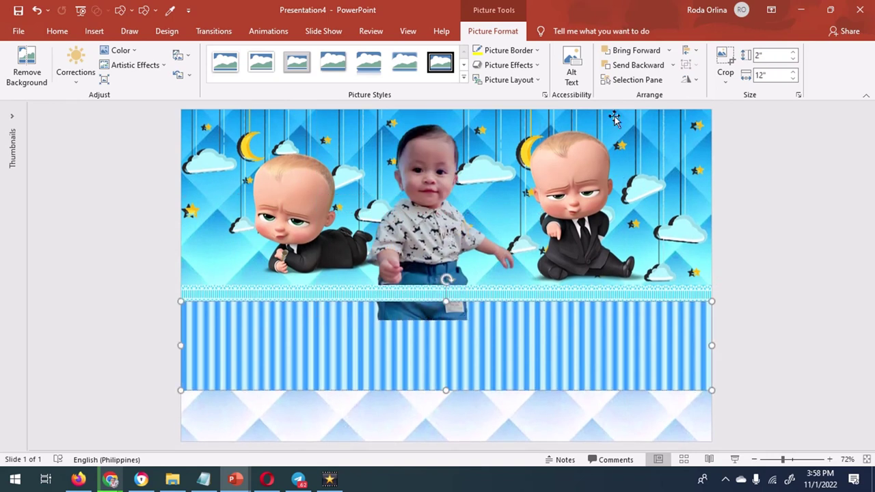
click(635, 55)
click(636, 55)
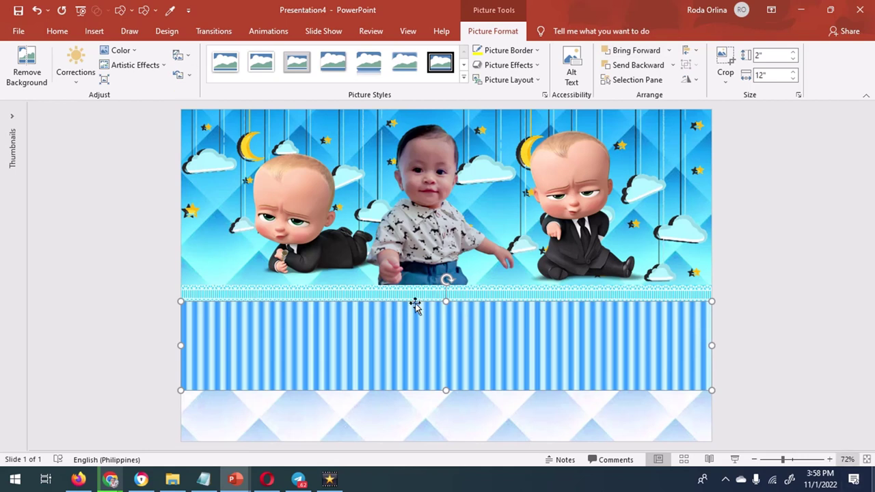
click(94, 31)
Insert a WordArt box reading 'JEM ISRAEL'.
click(651, 81)
click(660, 122)
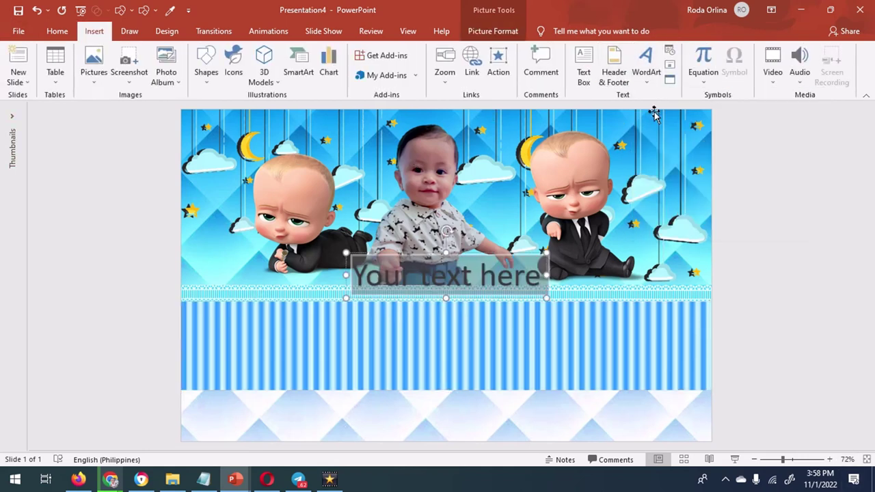
click(427, 280)
key(ctrl+a)
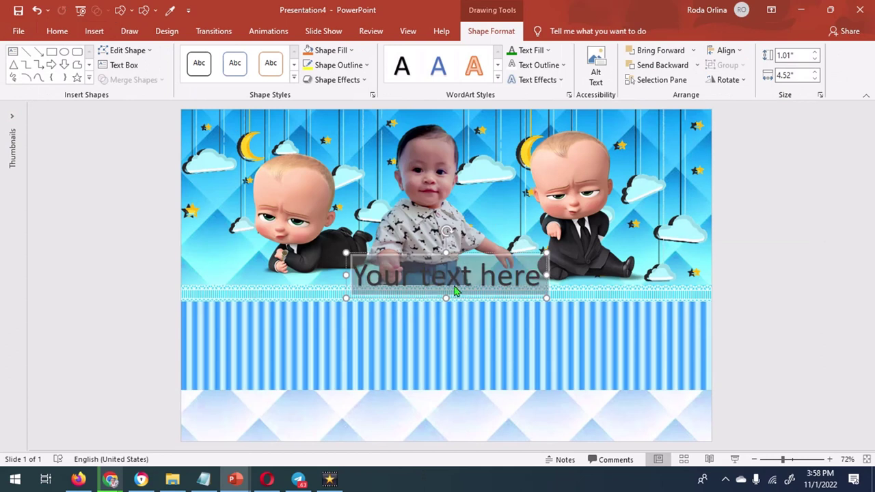
text(JEM ISRAEL)
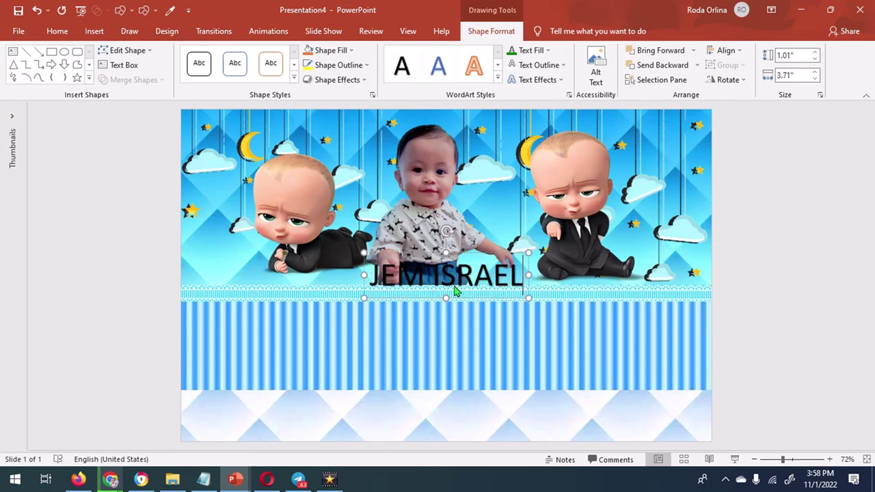
click(525, 277)
Set the name's font to Boss Baby at size 60.
click(95, 31)
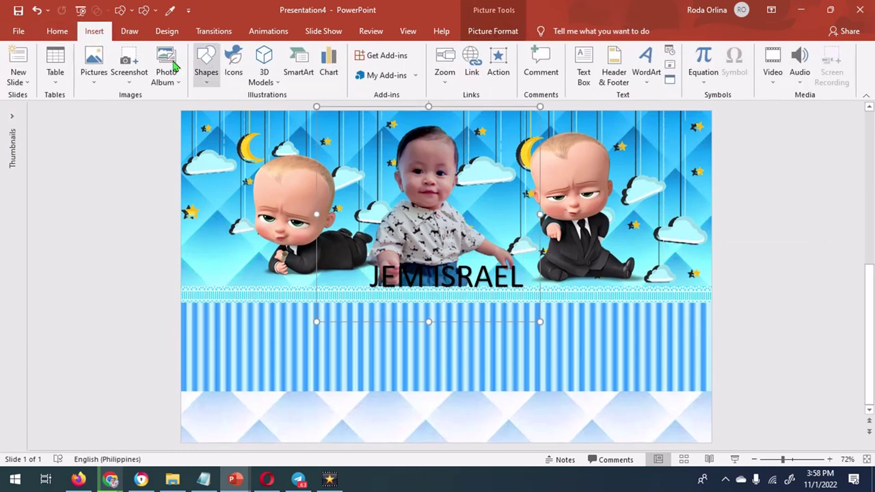
click(58, 31)
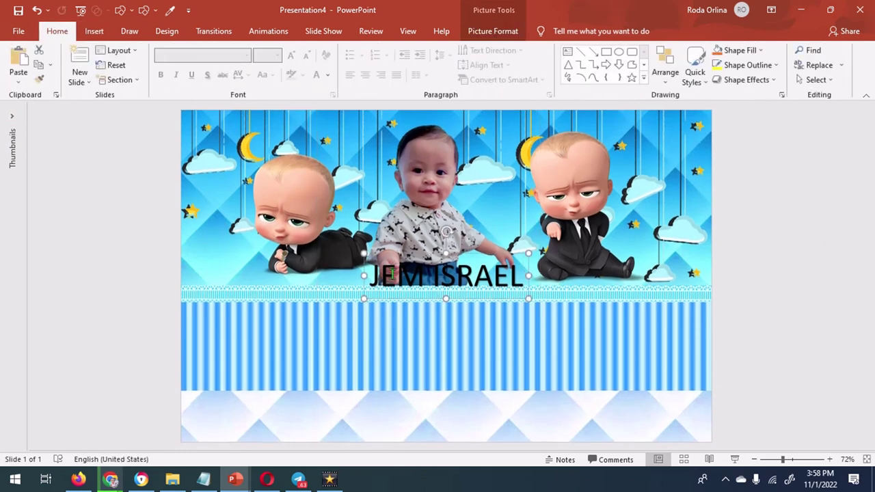
click(395, 287)
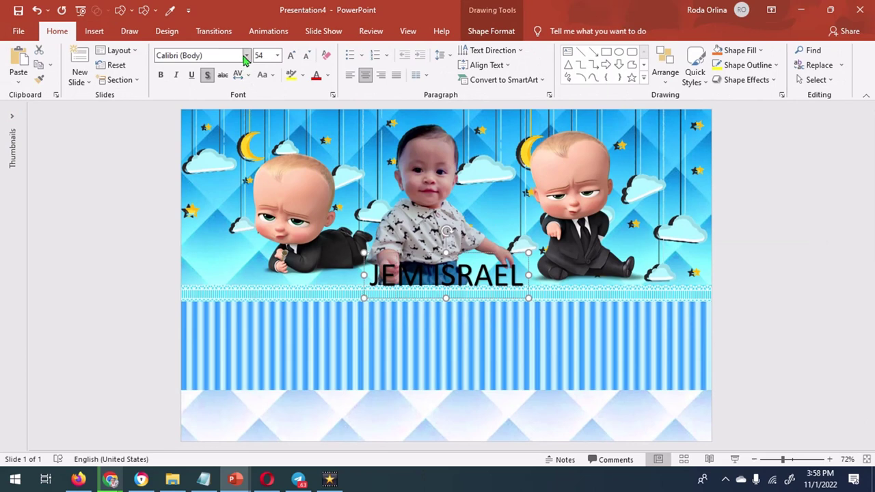
click(245, 57)
mouse_move(333, 85)
mouse_down()
mouse_move(328, 157)
mouse_move(326, 123)
mouse_up()
click(239, 74)
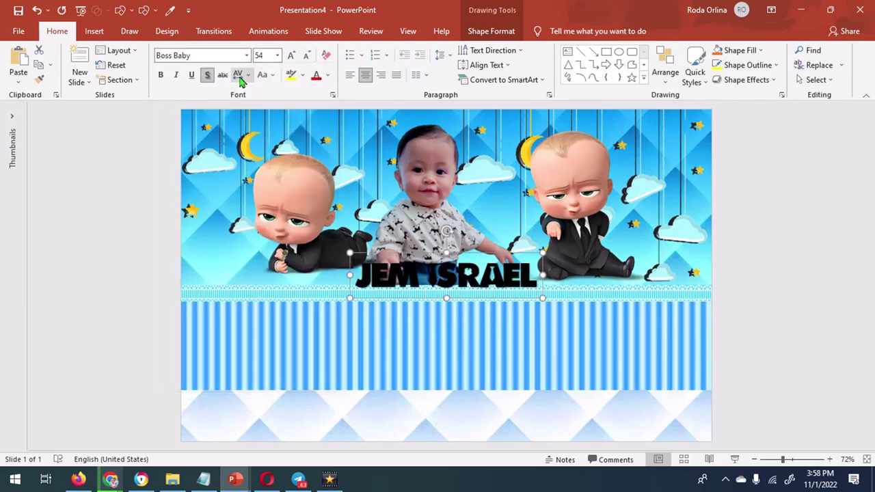
click(292, 56)
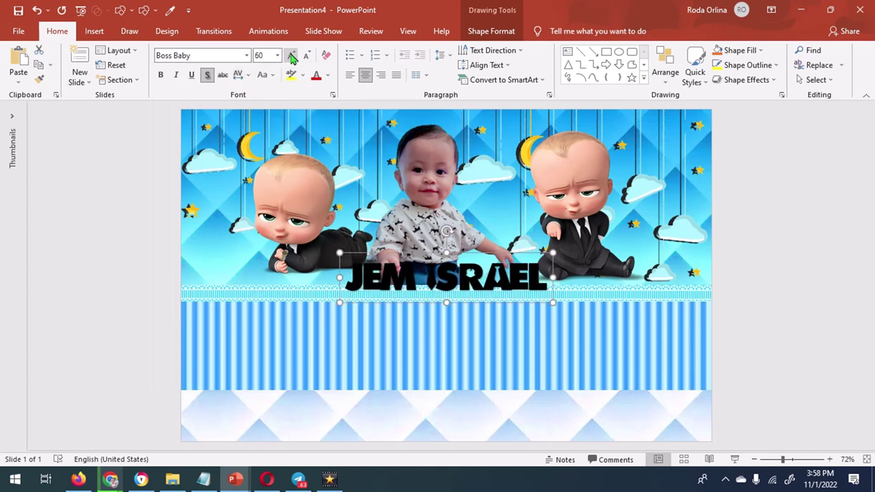
click(292, 56)
click(307, 59)
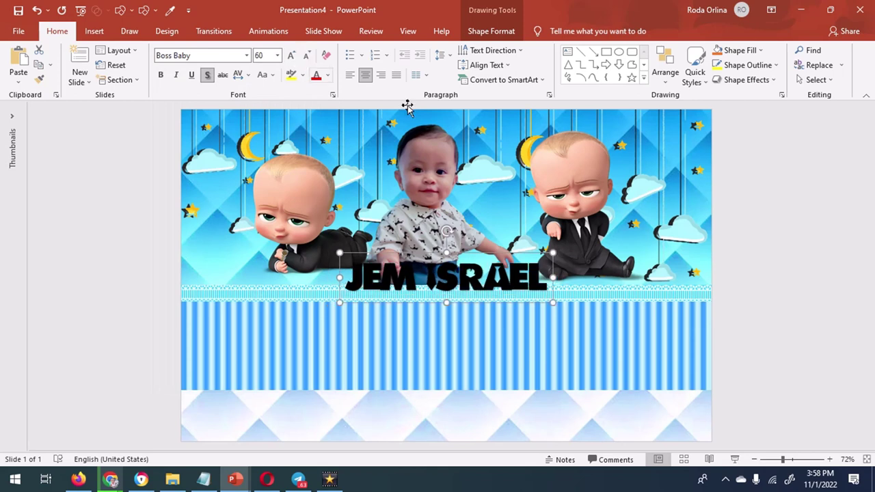
click(489, 30)
Warp the name to fill its box and size the box to 1.17 × 7.52 inches.
click(537, 80)
mouse_move(552, 245)
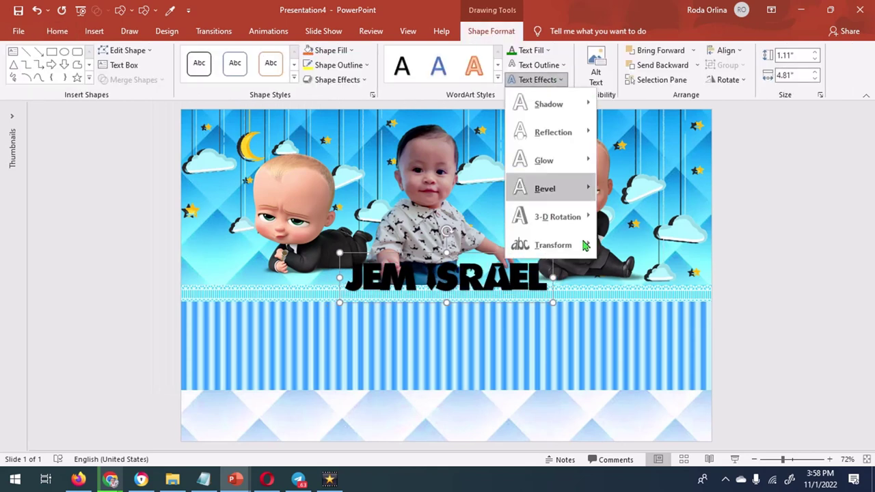
click(614, 259)
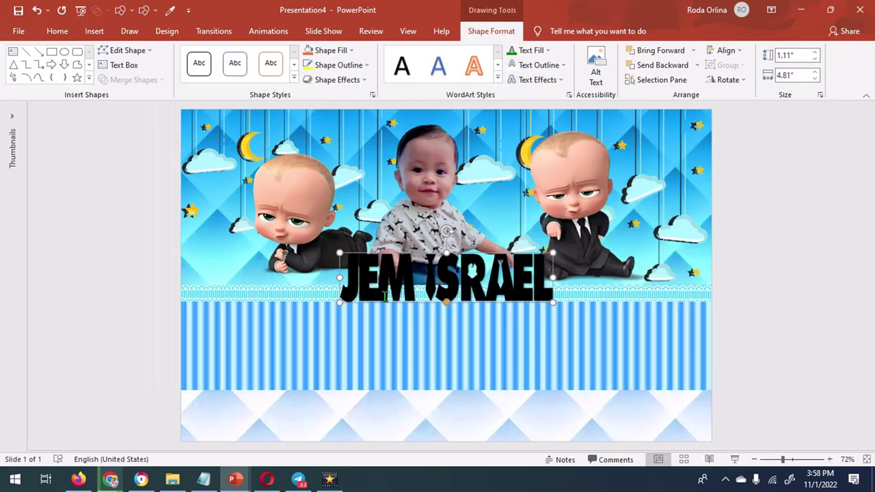
drag(340, 278, 263, 278)
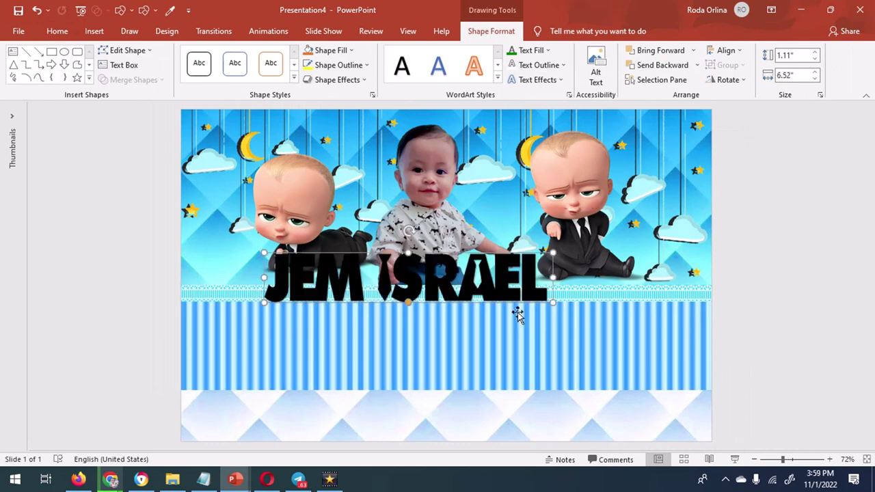
mouse_move(554, 277)
mouse_down()
mouse_move(596, 288)
mouse_move(594, 311)
mouse_up()
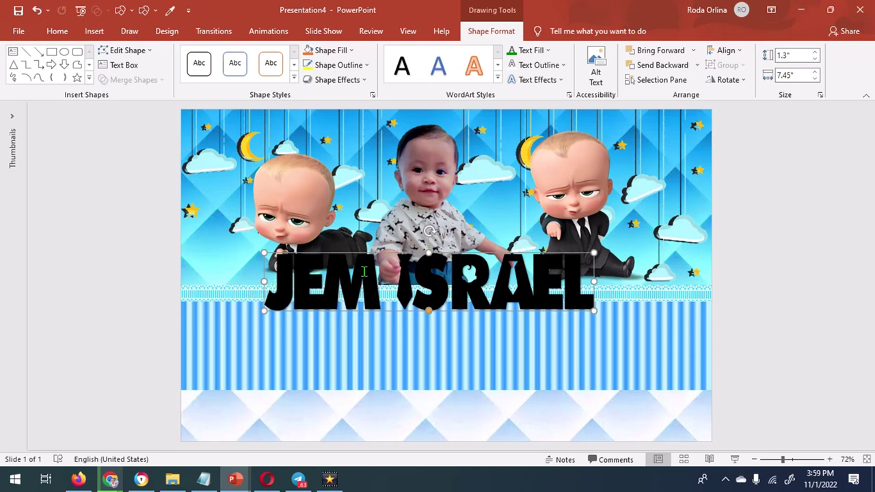
drag(428, 252, 428, 257)
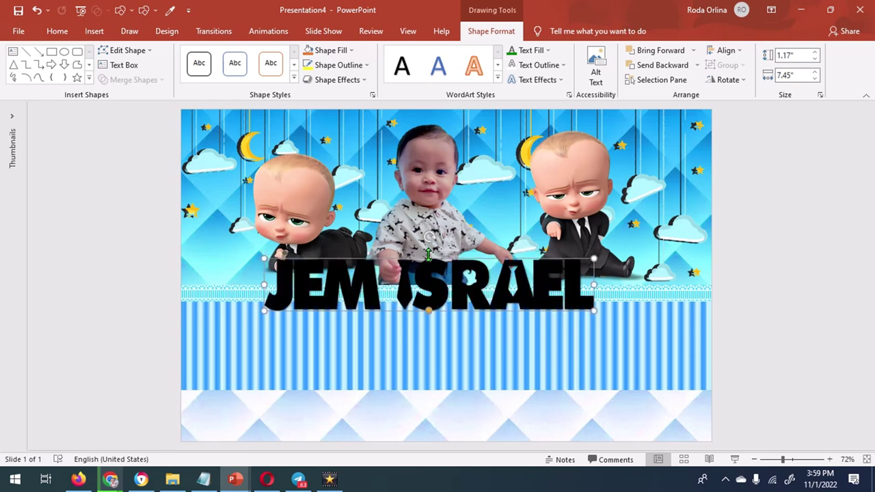
drag(593, 284, 597, 285)
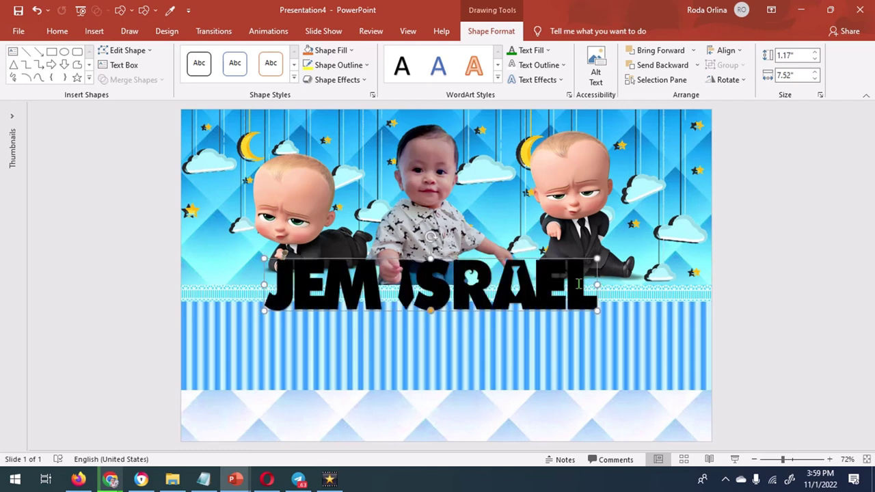
Make the JEM ISRAEL letters white with a dark blue, 0 pt blur shadow at 200° angle.
click(546, 51)
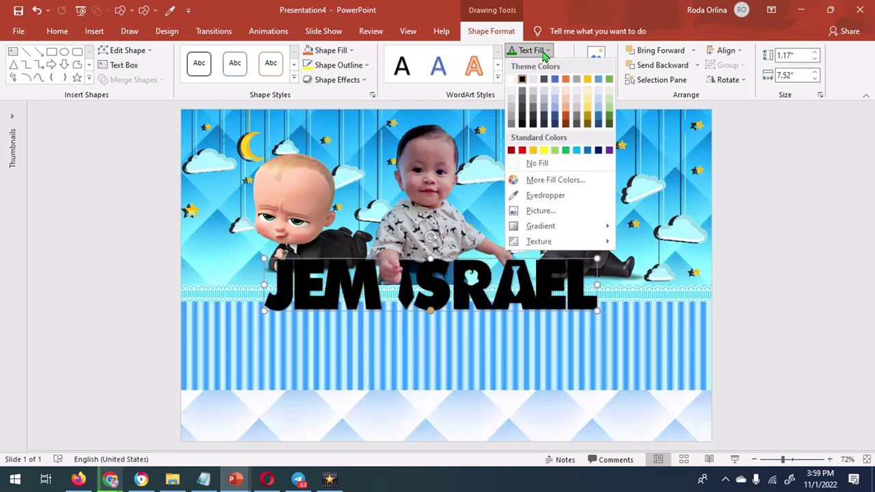
click(512, 79)
click(372, 95)
click(738, 160)
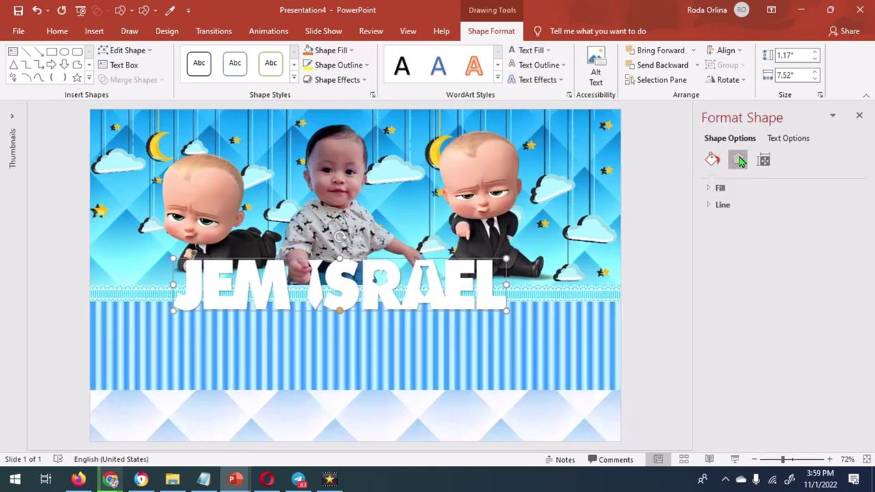
click(731, 191)
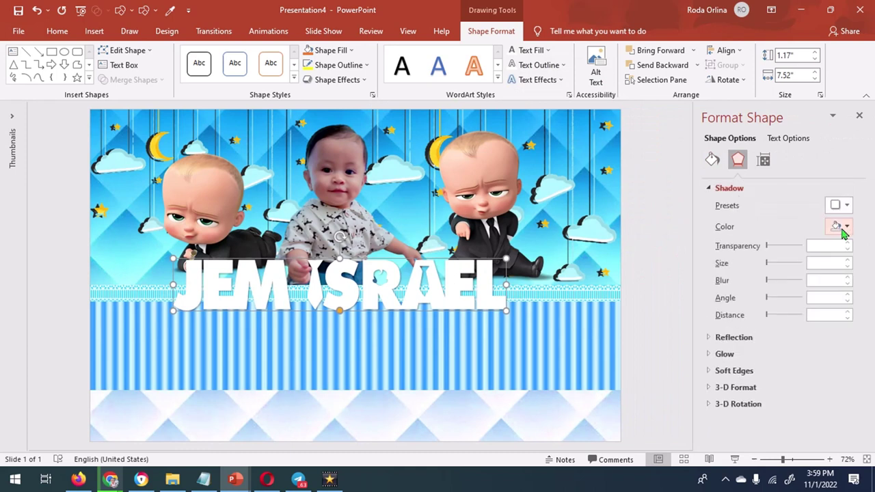
click(842, 228)
click(854, 327)
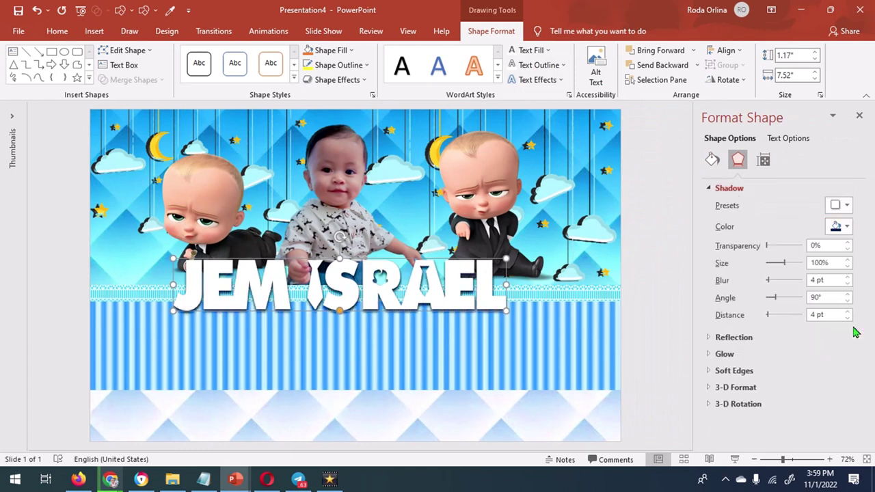
drag(770, 286, 765, 285)
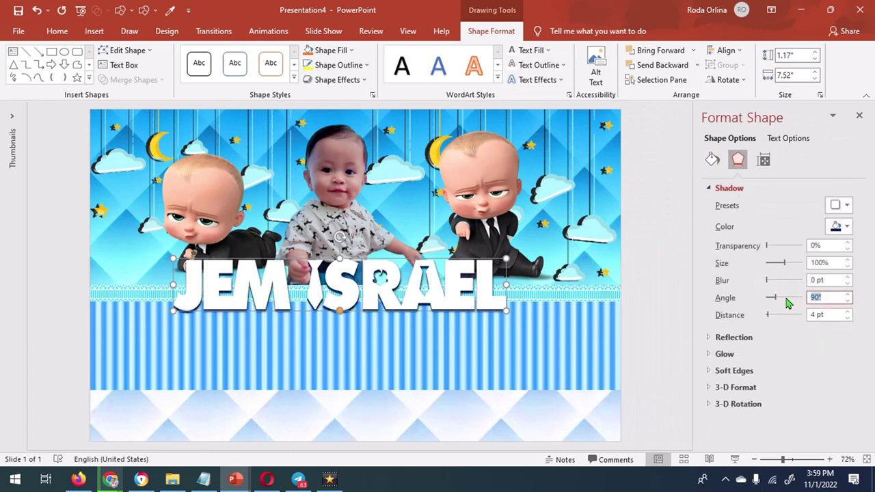
text(200)
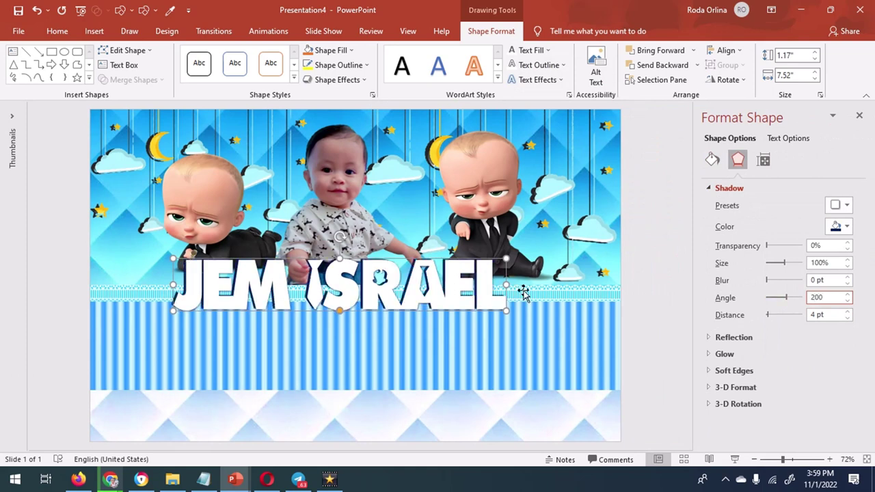
Widen the title box to 8.19" across the banner and nudge it slightly right.
drag(506, 286, 523, 287)
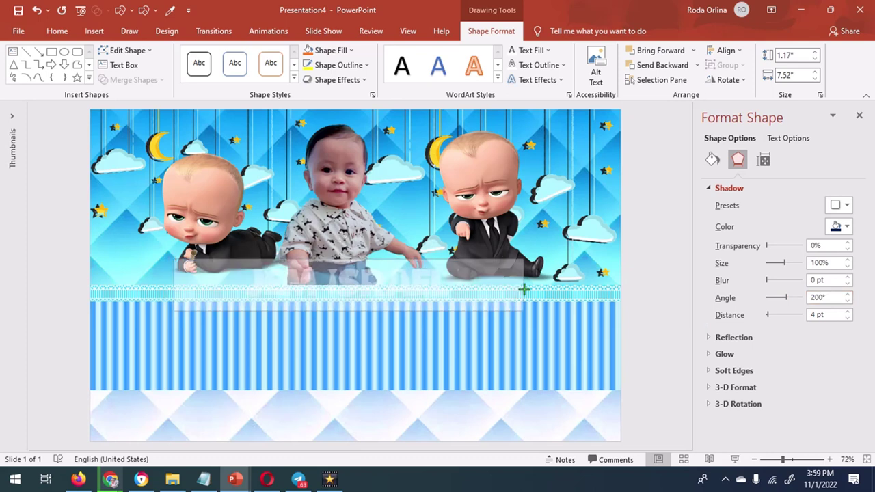
drag(170, 286, 160, 285)
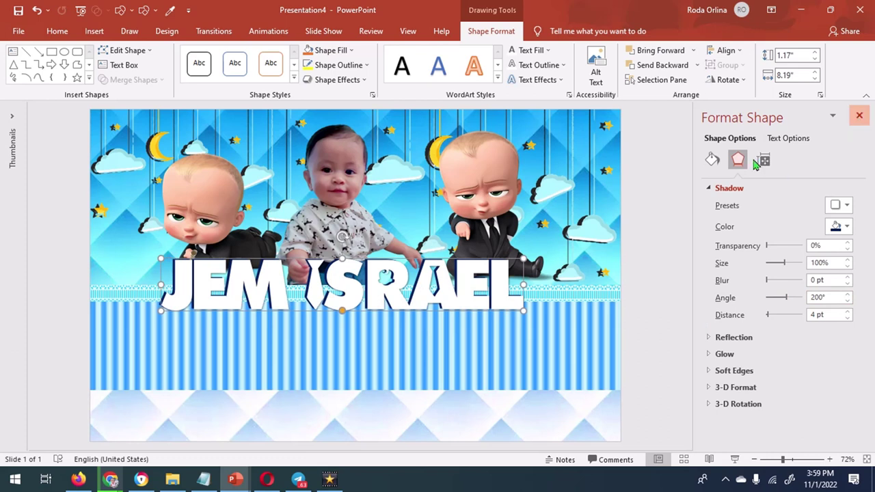
click(858, 115)
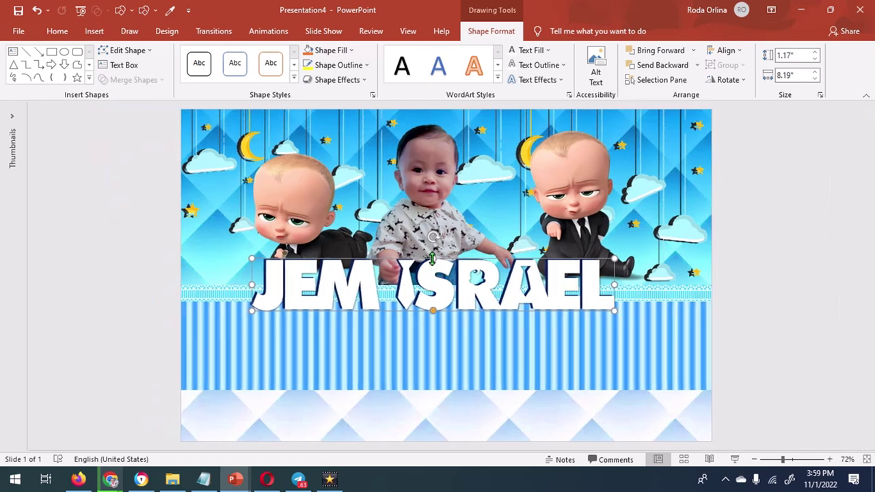
key(ctrl+z)
key(Right)
key(Right)
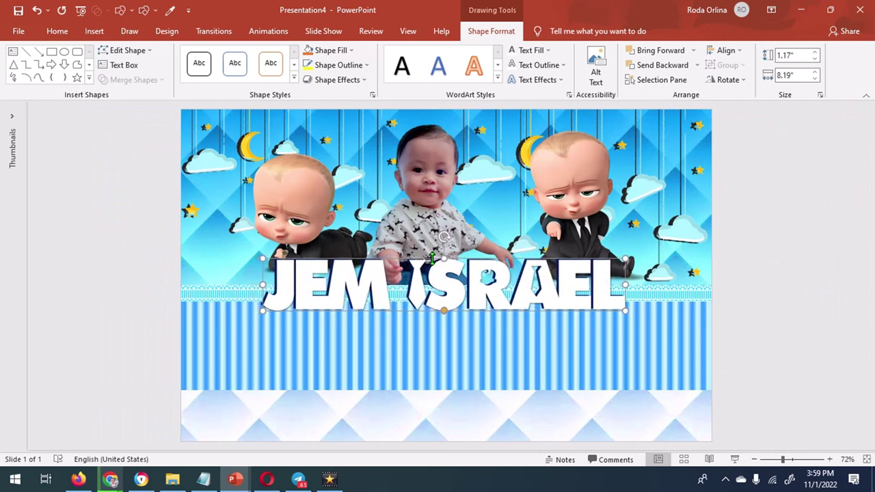
Set JEM ISRAEL's character spacing to Loose and stretch its box a little further right.
click(58, 30)
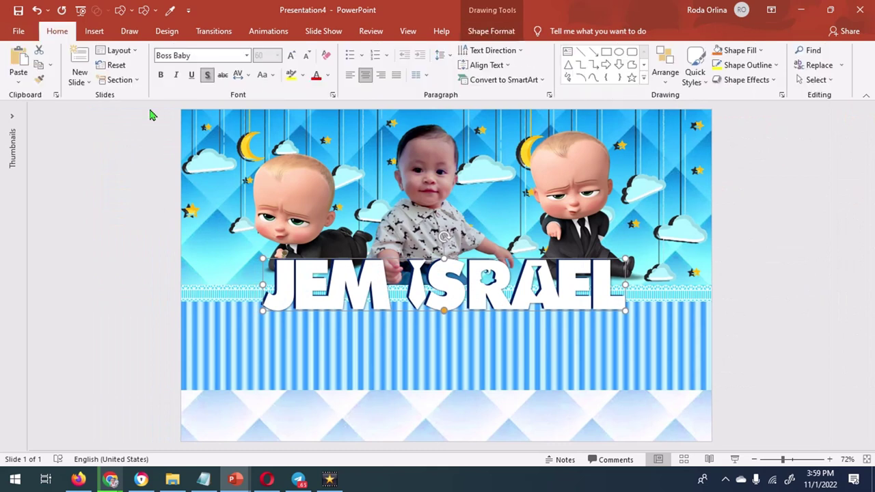
click(244, 81)
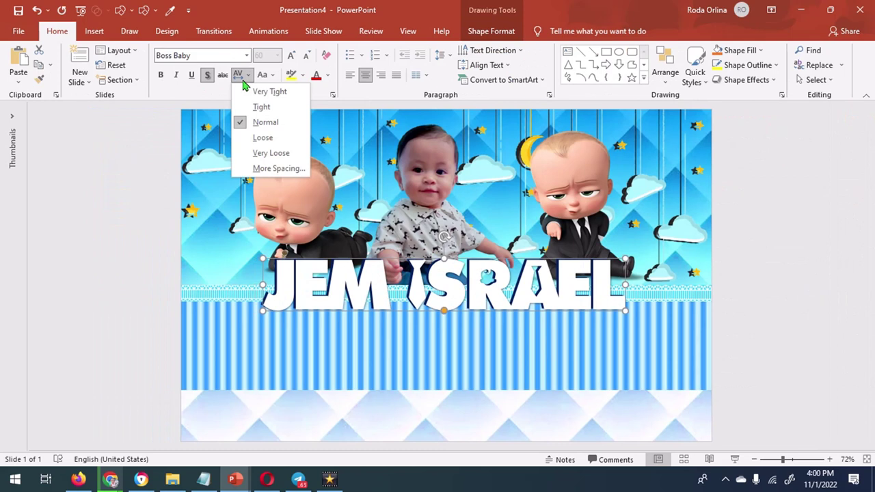
click(262, 137)
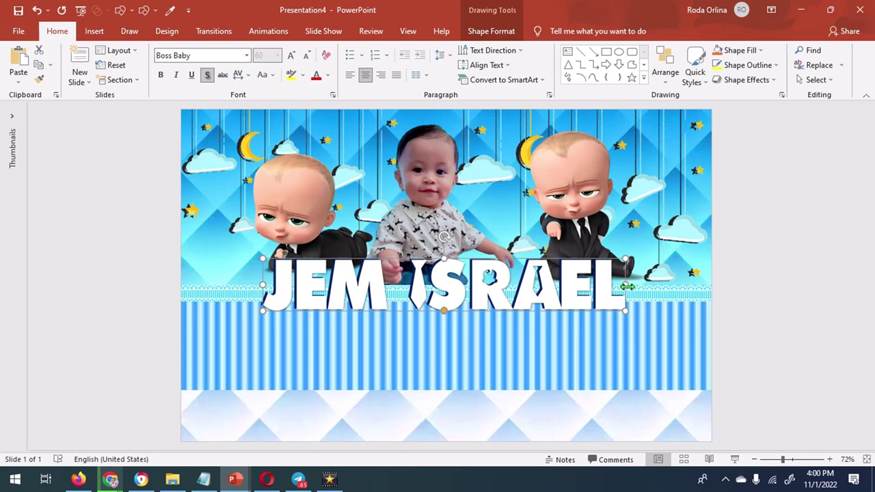
drag(626, 285, 633, 285)
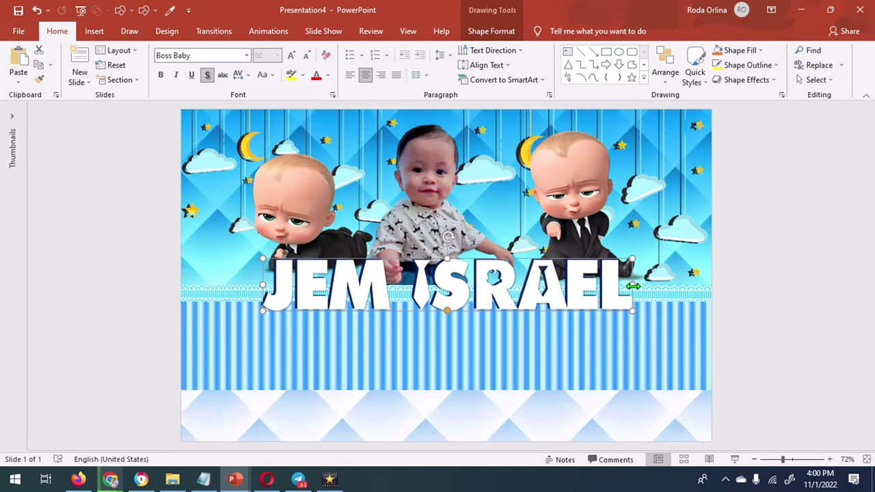
Draw a small blue shape near the baby's hand on the middle photo.
ctrl+scroll(555, 350, up, 8)
click(555, 350)
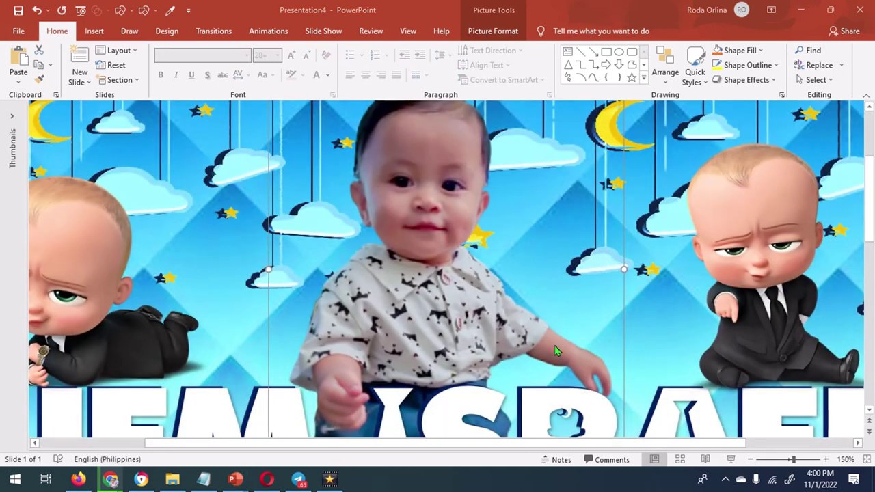
click(95, 31)
click(208, 81)
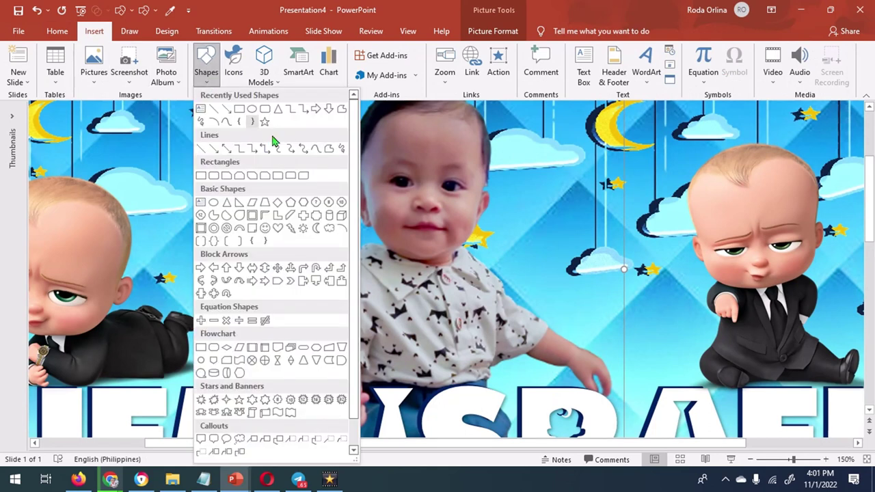
click(330, 149)
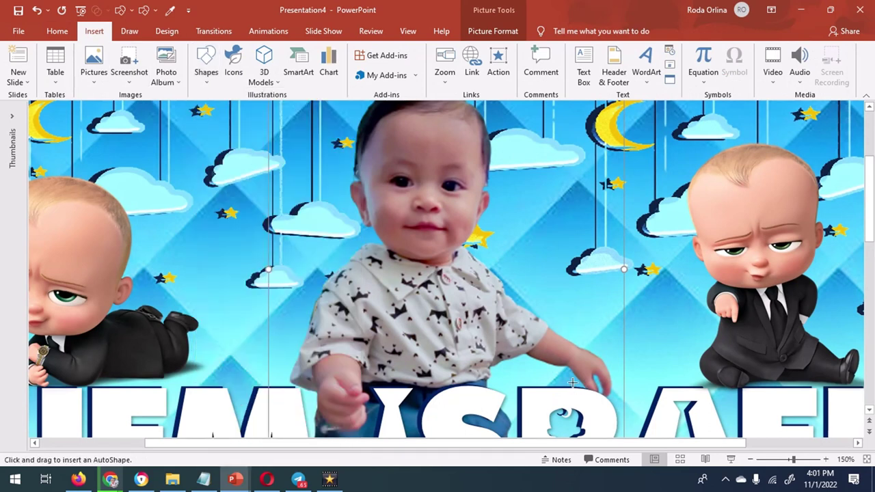
drag(573, 383, 597, 378)
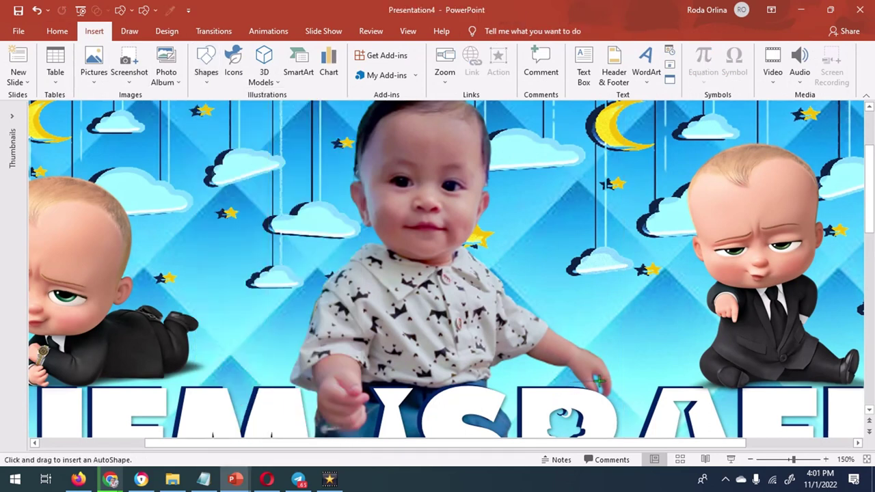
drag(606, 411, 566, 380)
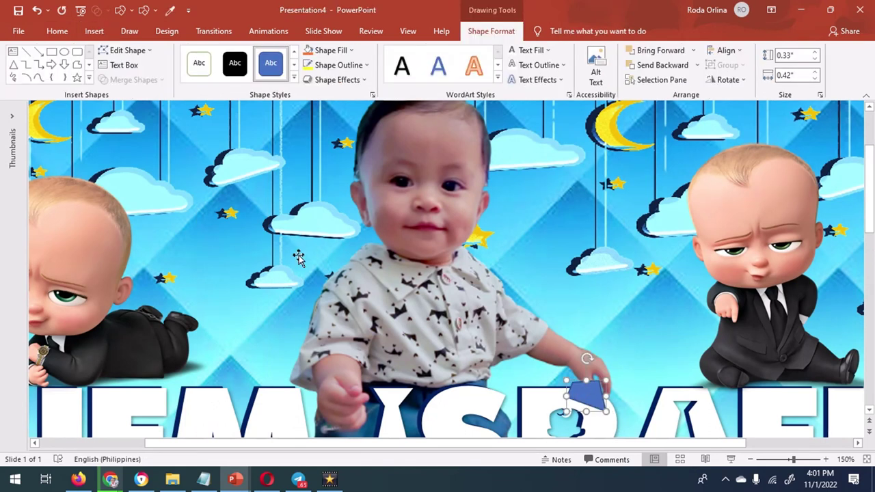
Bring the small blue shape in front of the photo and place it over the baby's hand.
click(422, 258)
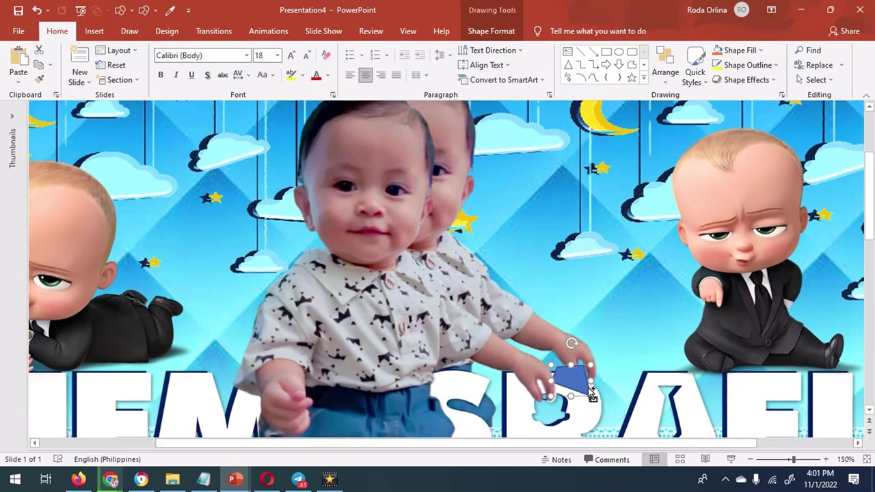
key(ctrl+x)
key(ctrl+v)
drag(574, 383, 531, 401)
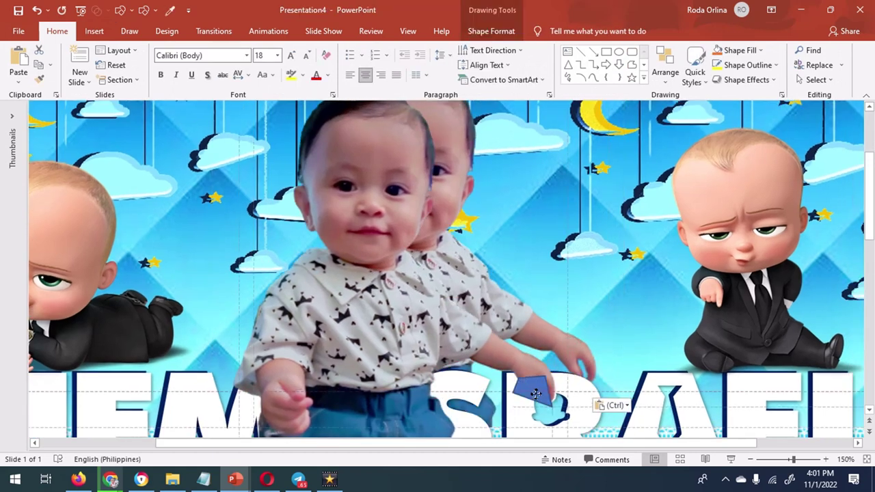
click(531, 401)
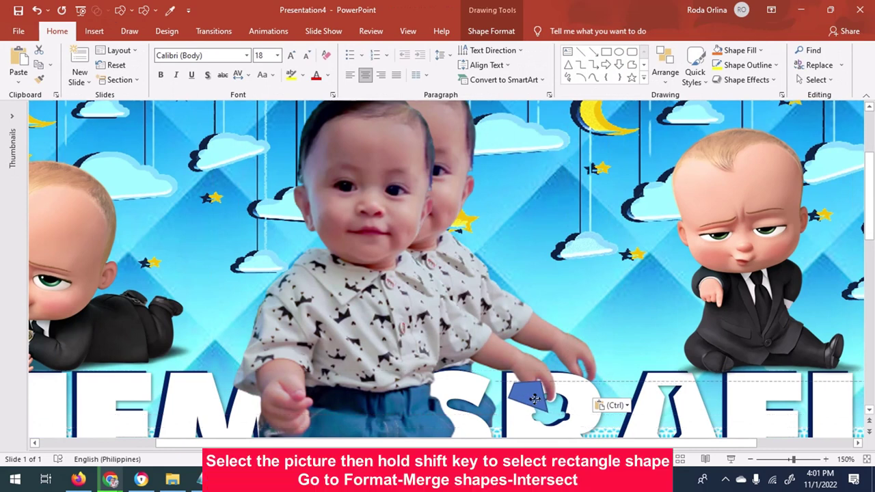
click(539, 415)
click(535, 402)
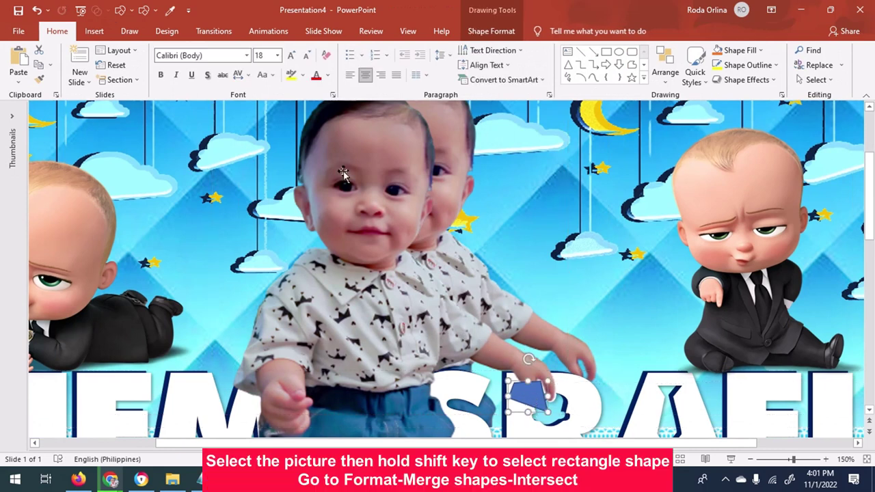
Clip the middle baby photo to the blue shape's outline with Merge Shapes.
click(513, 32)
click(338, 64)
click(362, 176)
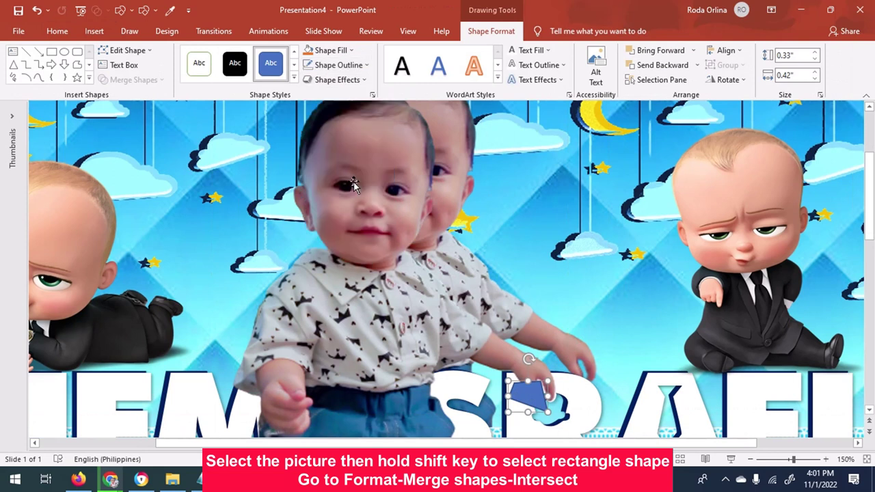
click(386, 282)
shift+click(532, 402)
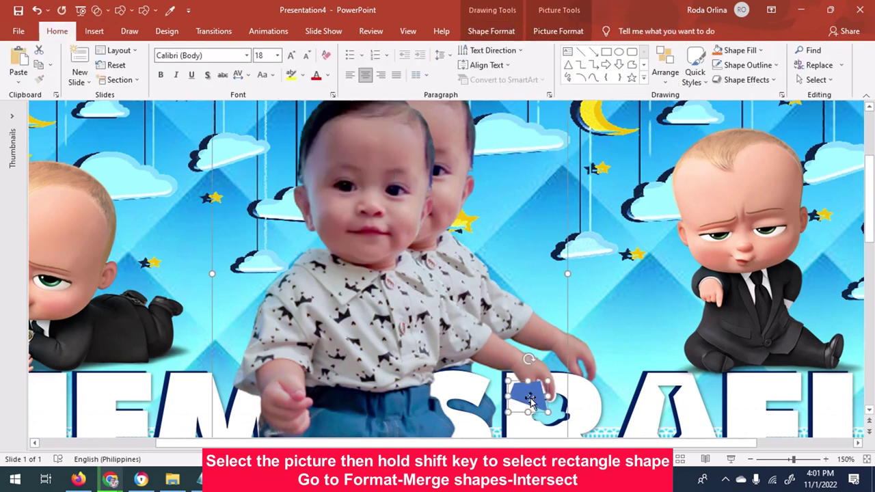
click(490, 32)
click(133, 78)
click(133, 141)
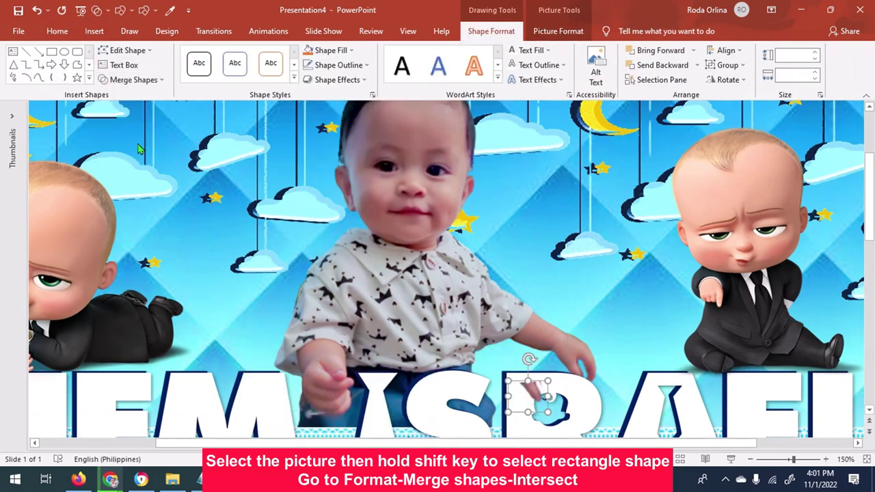
scroll(557, 383, down, 3)
scroll(552, 377, down, 2)
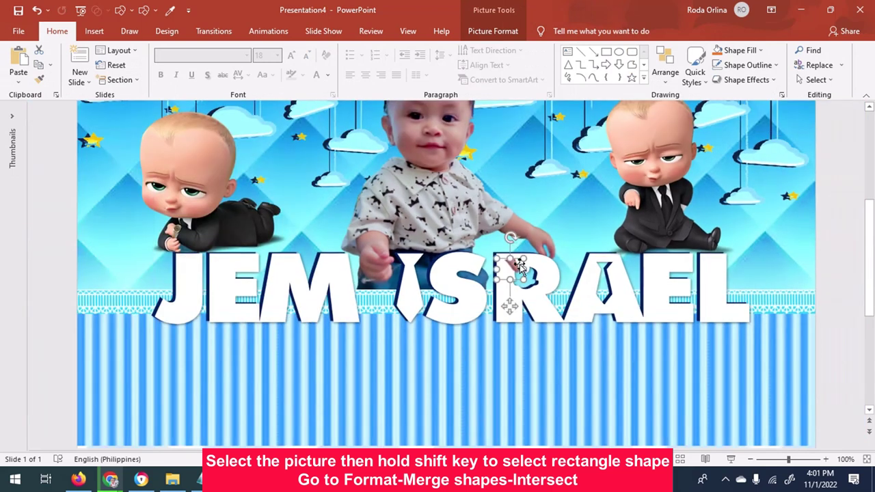
scroll(550, 270, up, 5)
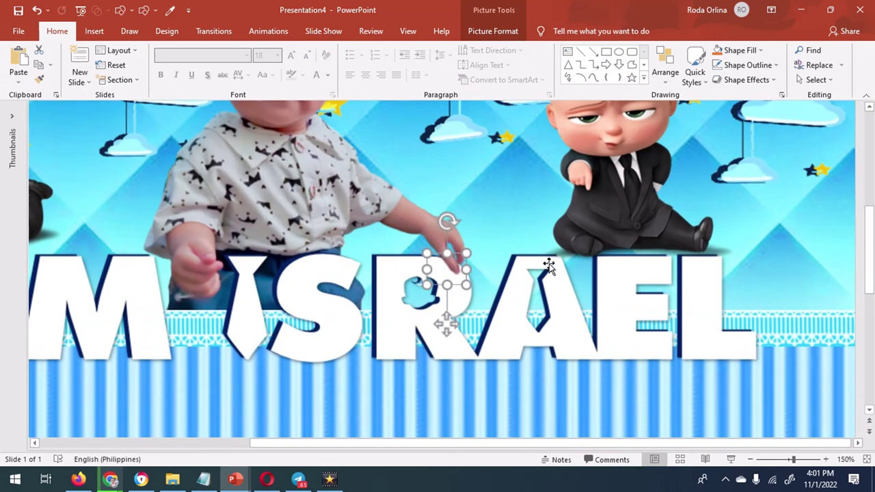
Fine-tune the position of the small cut-out piece on the R of the name.
key(Escape)
click(448, 256)
key(ctrl+z)
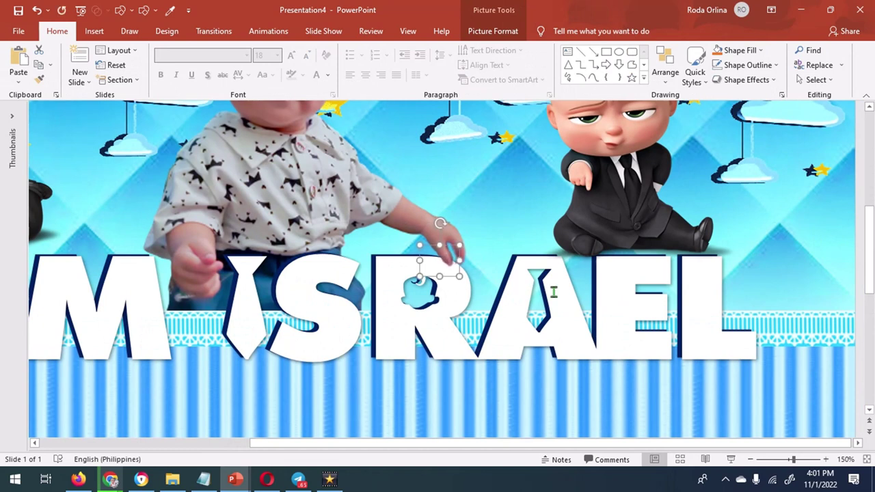
key(ctrl+y)
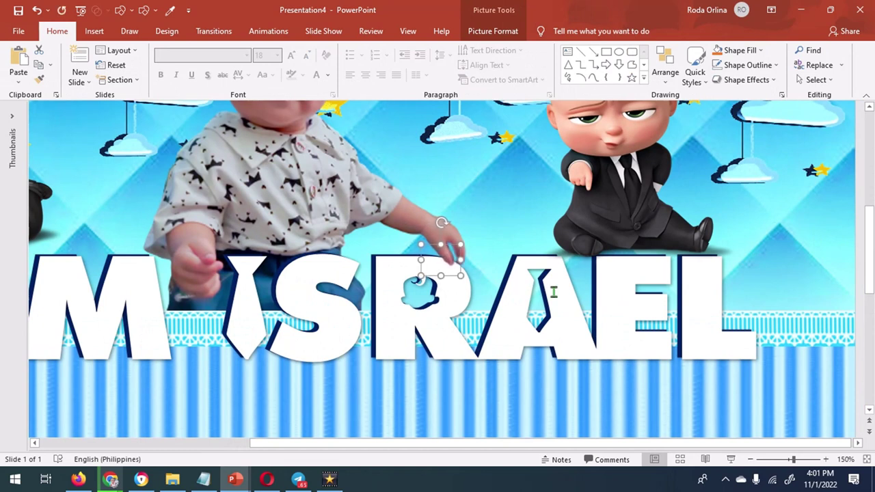
key(Escape)
scroll(464, 311, down, 5)
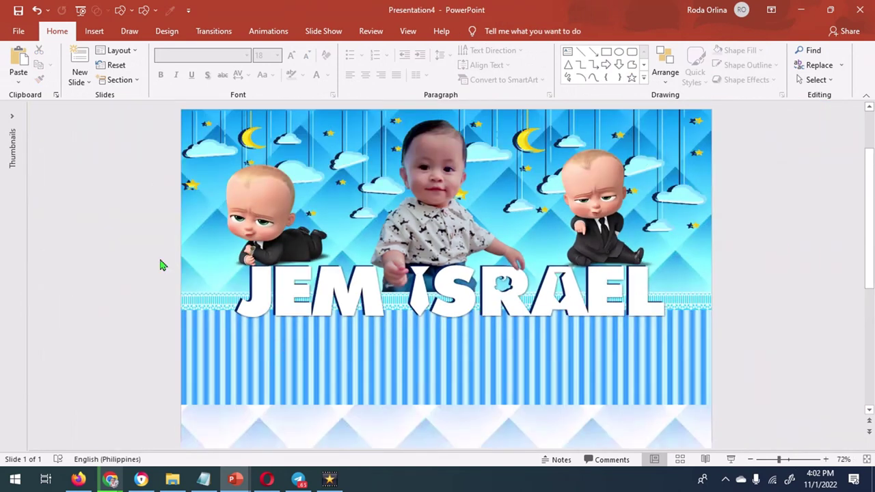
click(91, 33)
click(646, 65)
click(651, 122)
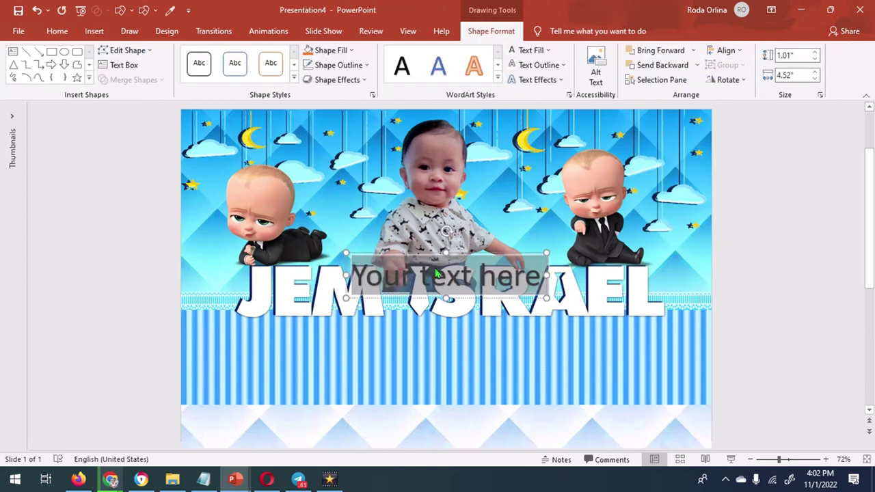
drag(465, 255, 456, 311)
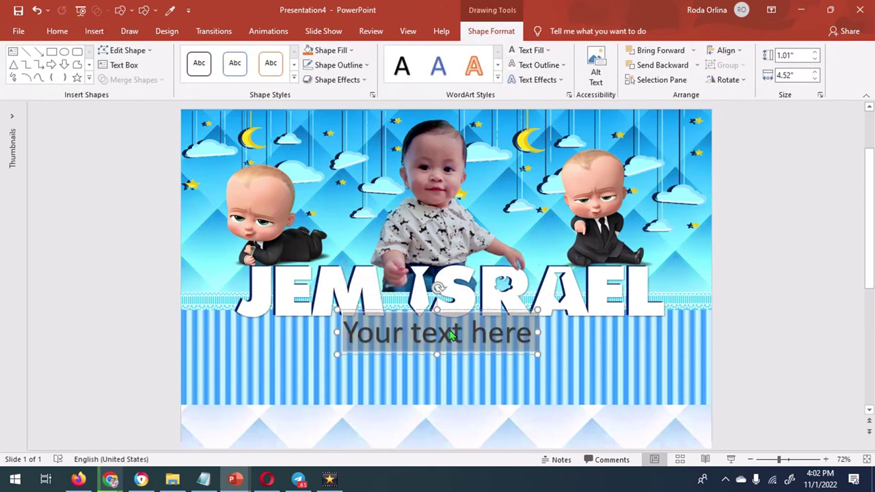
text(FIRST BIRTHDAY)
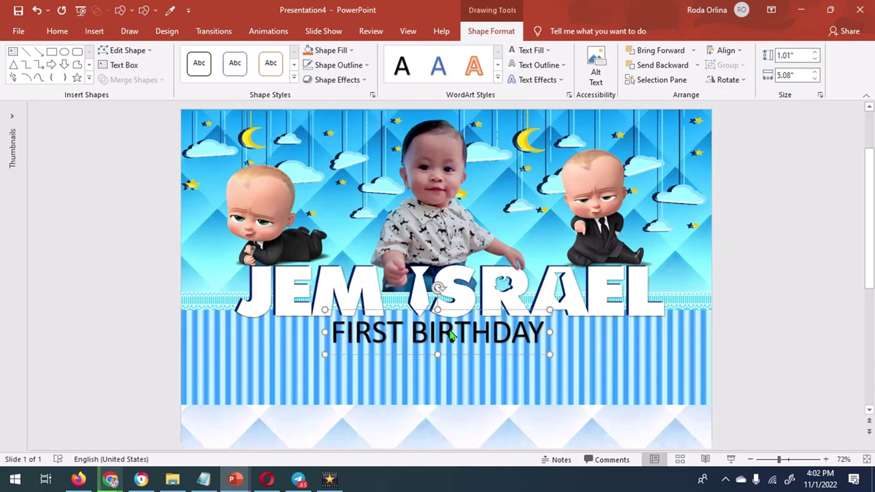
Give FIRST BIRTHDAY the Boss Baby font, dark blue fill and Loose character spacing.
click(57, 31)
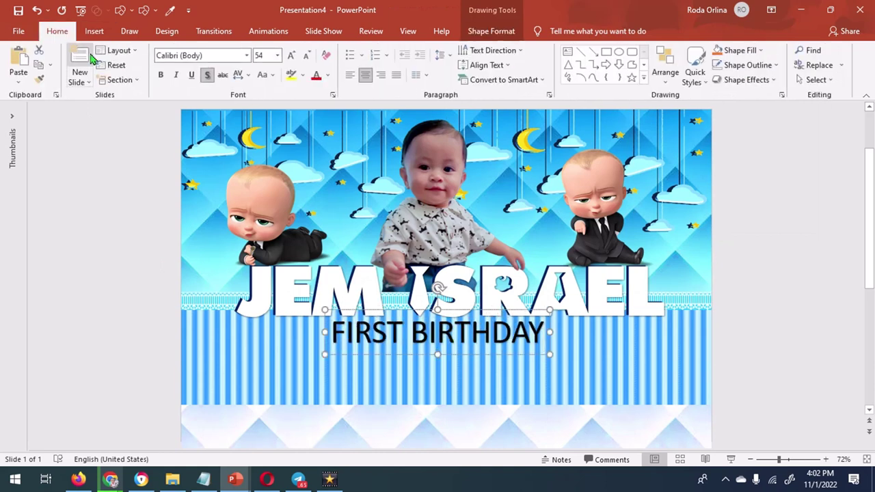
click(247, 56)
click(229, 129)
click(509, 32)
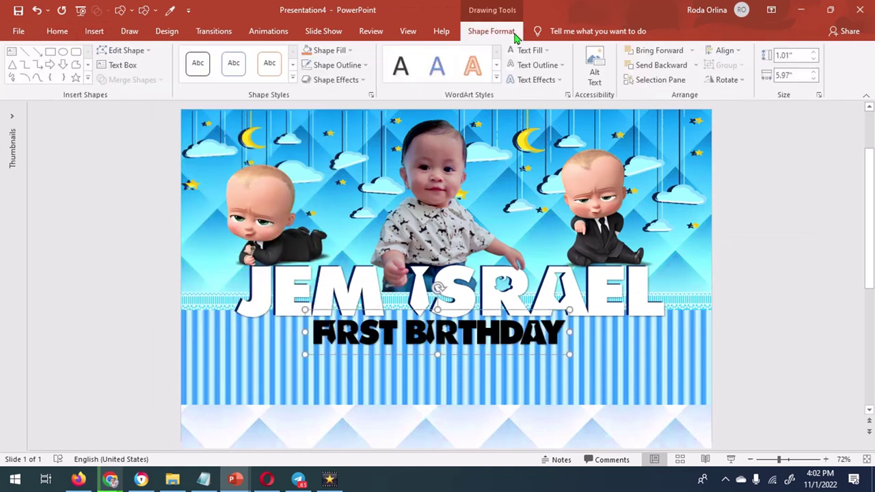
click(546, 50)
click(600, 156)
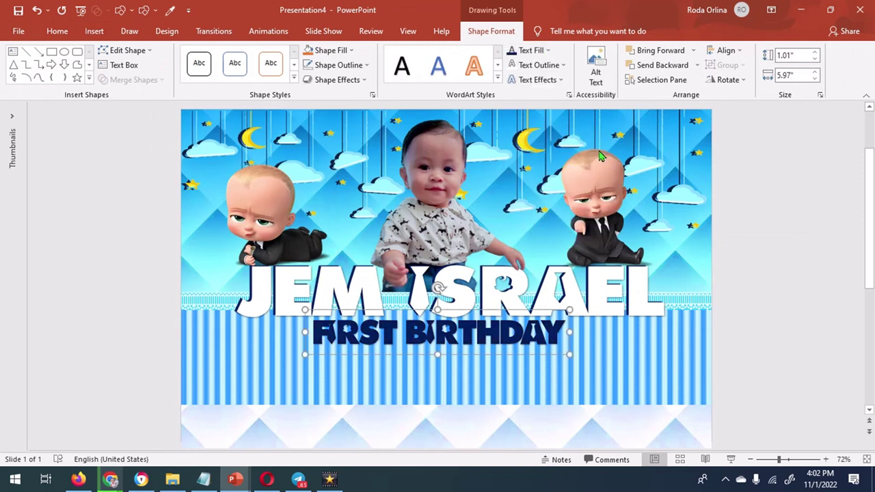
click(58, 31)
click(239, 75)
click(259, 142)
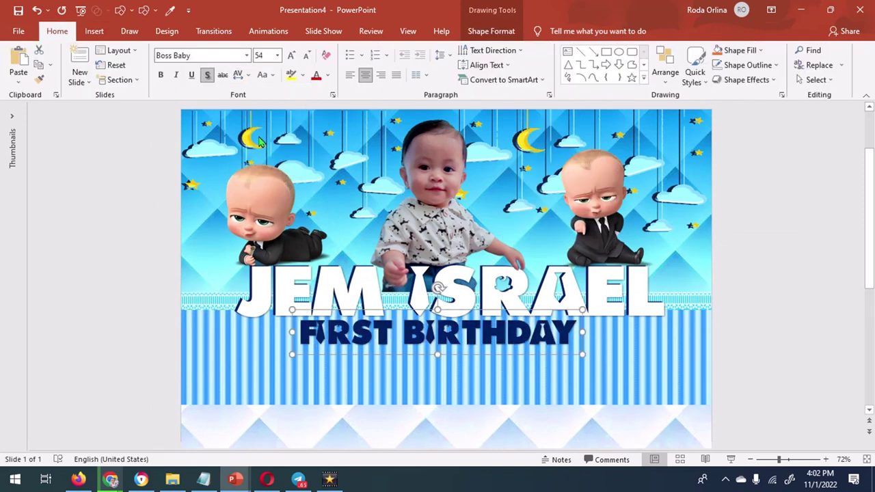
Add a coloured drop shadow with 0 pt blur to FIRST BIRTHDAY.
click(491, 31)
click(372, 95)
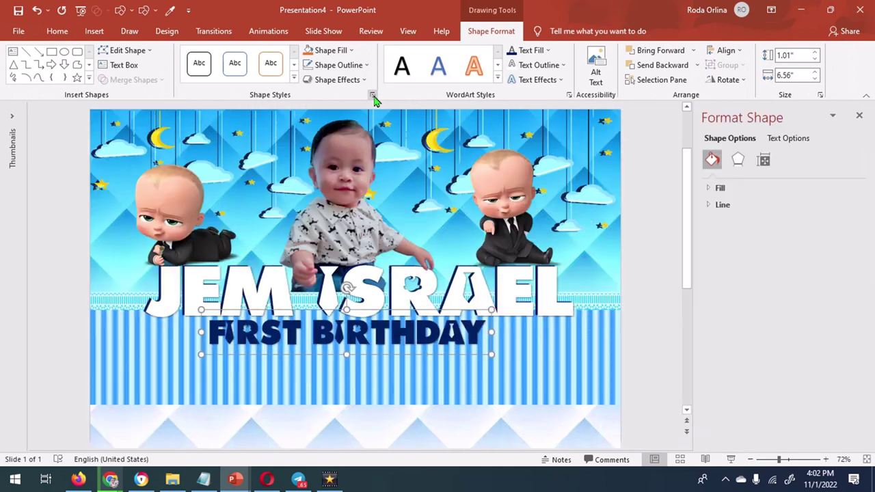
click(738, 159)
click(728, 187)
click(842, 226)
click(772, 259)
mouse_move(767, 281)
mouse_down()
mouse_move(751, 288)
mouse_move(787, 298)
mouse_up()
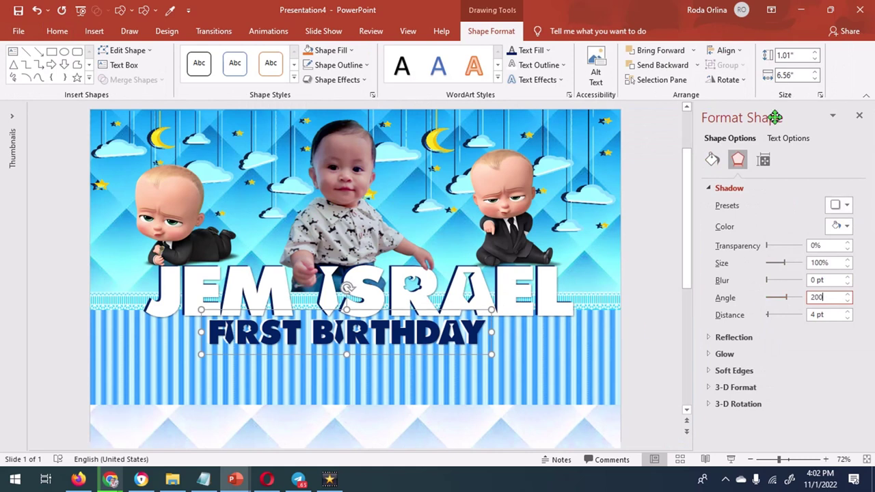
click(860, 116)
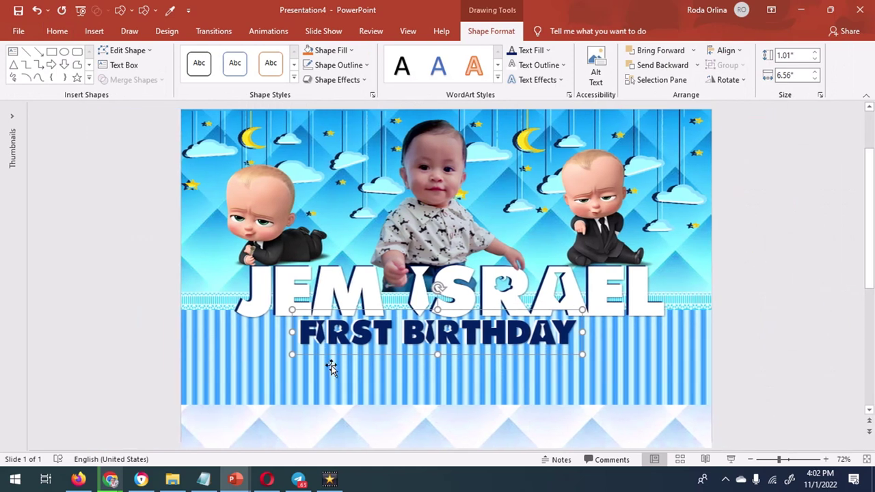
Enlarge FIRST BIRTHDAY to size 60, nudge it right, and zoom out to fit the slide.
click(57, 31)
click(290, 55)
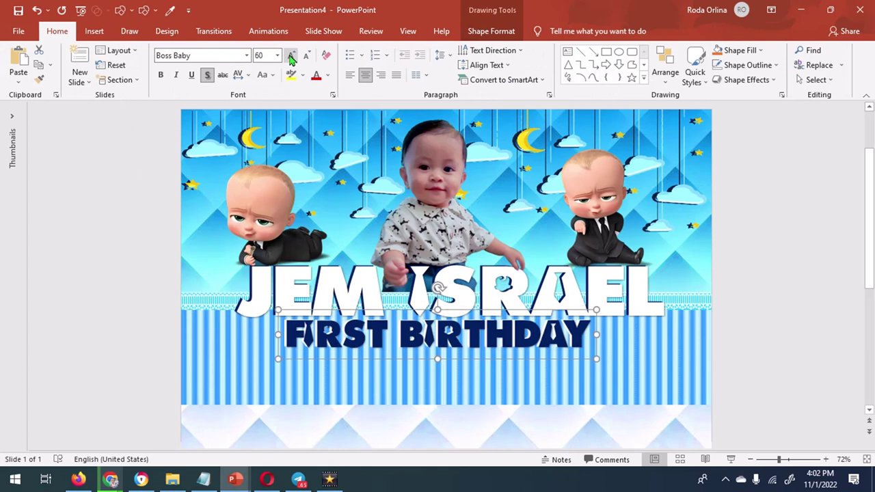
key(Right)
key(Right)
key(Right)
key(Right)
key(Right)
key(Right)
click(747, 333)
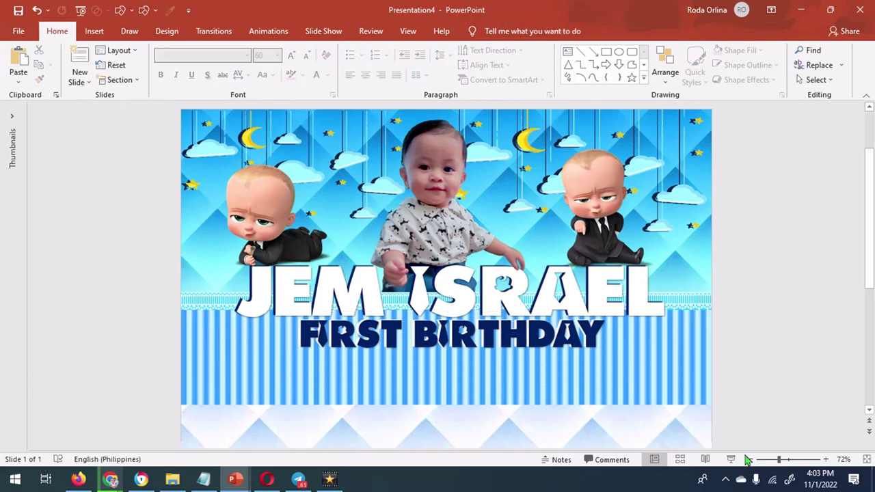
click(749, 460)
Insert the baby photos 8–10.jpg onto the banner, deleting one extra.
click(94, 31)
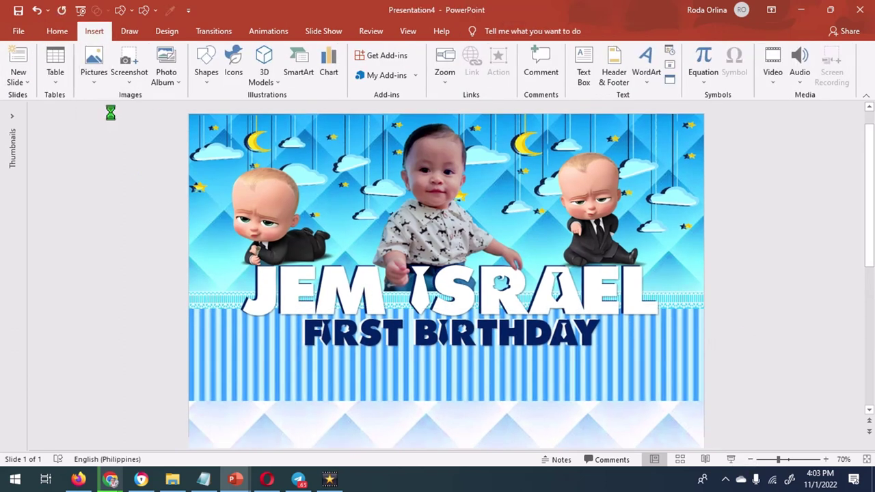
drag(582, 235, 750, 198)
click(737, 408)
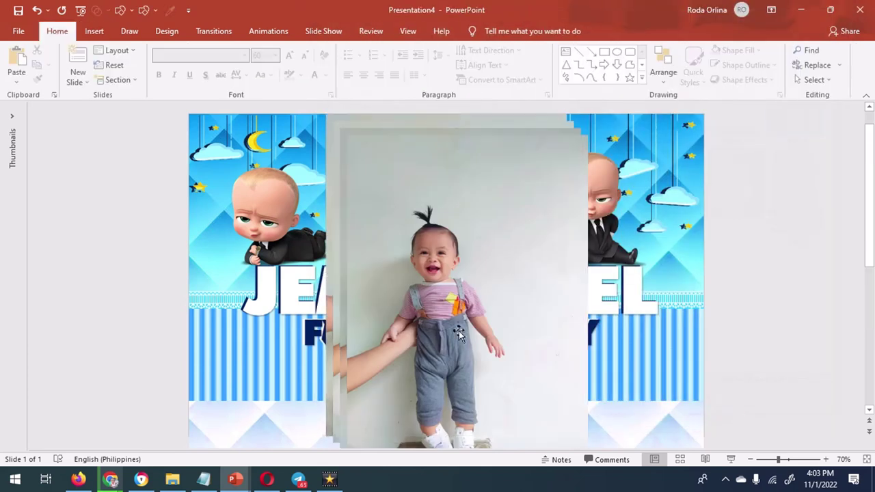
key(Delete)
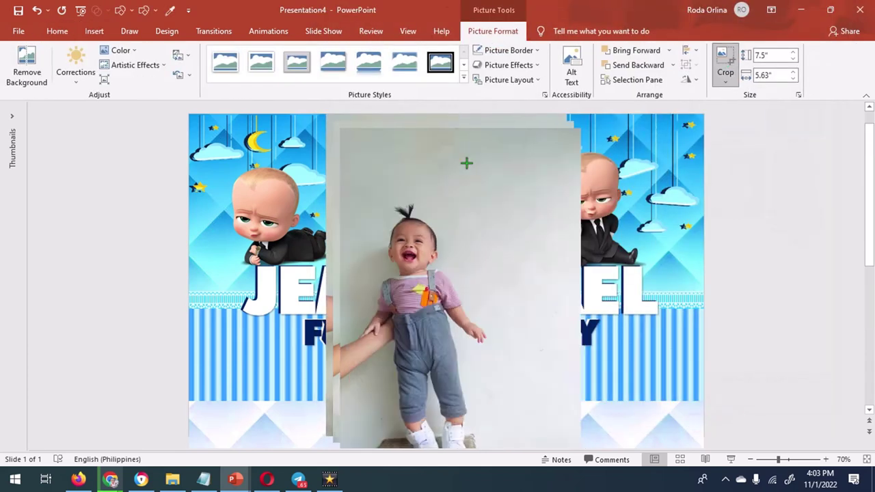
Crop the front photo's right side and feet, and give it a thin blue border.
click(466, 163)
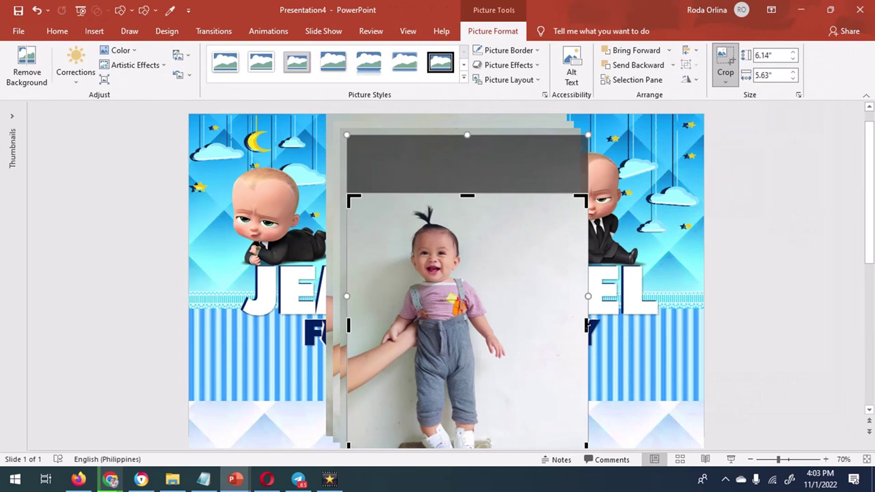
drag(586, 326, 546, 336)
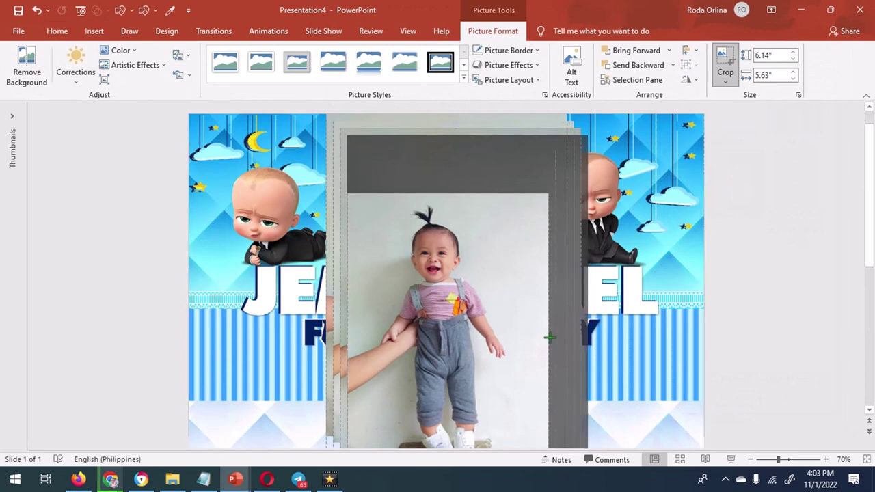
drag(447, 445, 453, 375)
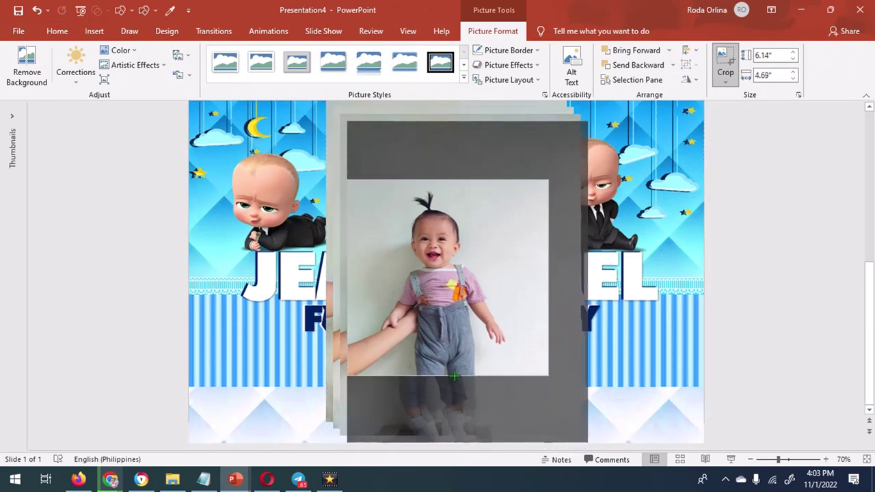
drag(548, 277, 526, 277)
click(464, 77)
click(507, 50)
click(555, 151)
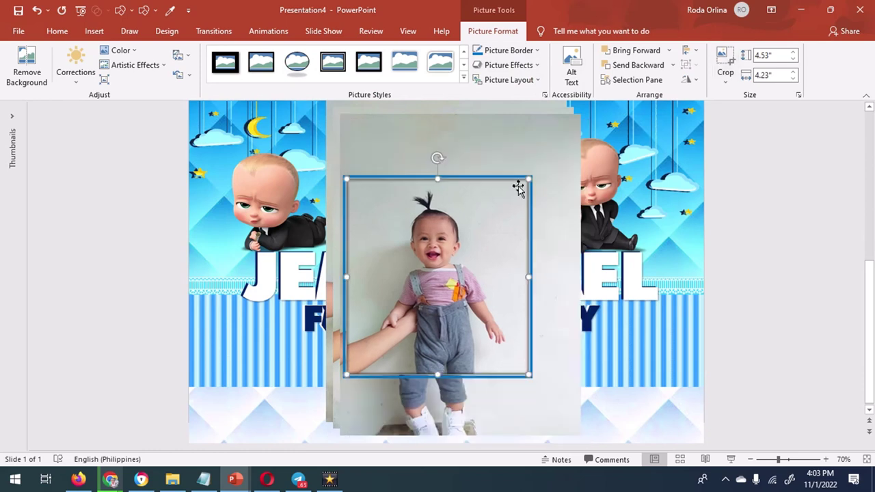
Crop the next photo's top, right and bottom edges and set its height to 1.93".
drag(464, 114, 458, 174)
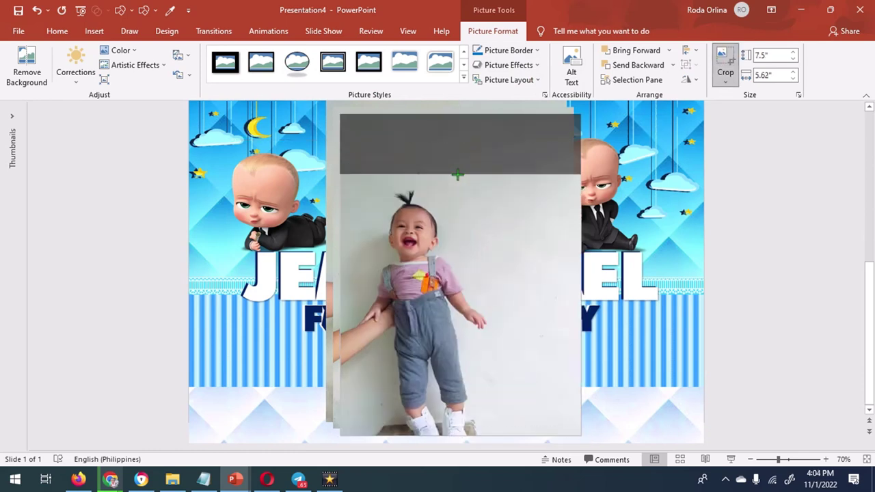
drag(582, 303, 526, 309)
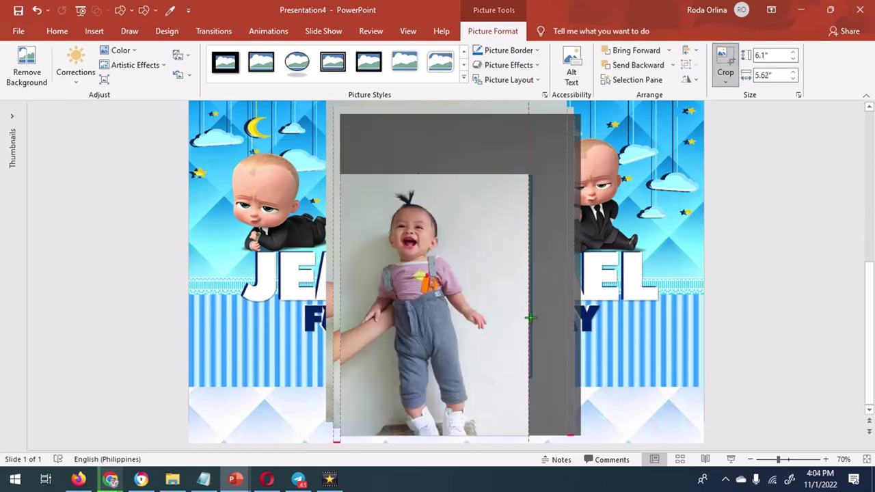
drag(434, 435, 435, 373)
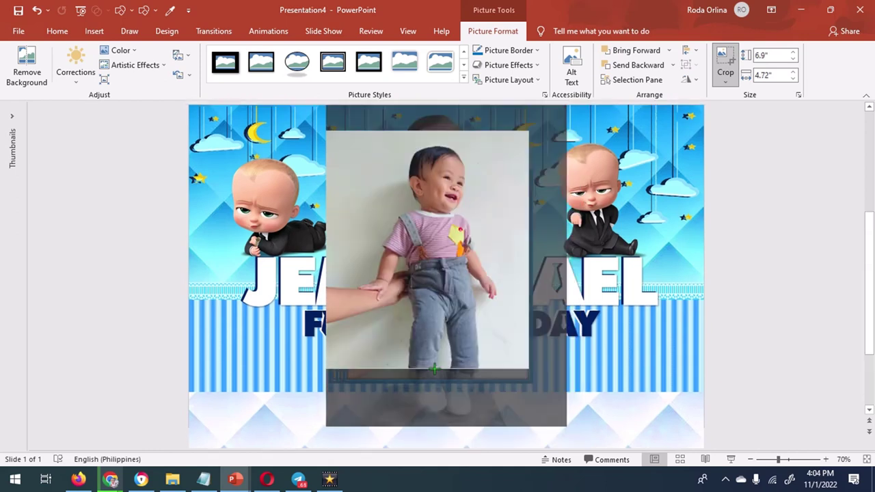
drag(435, 373, 435, 352)
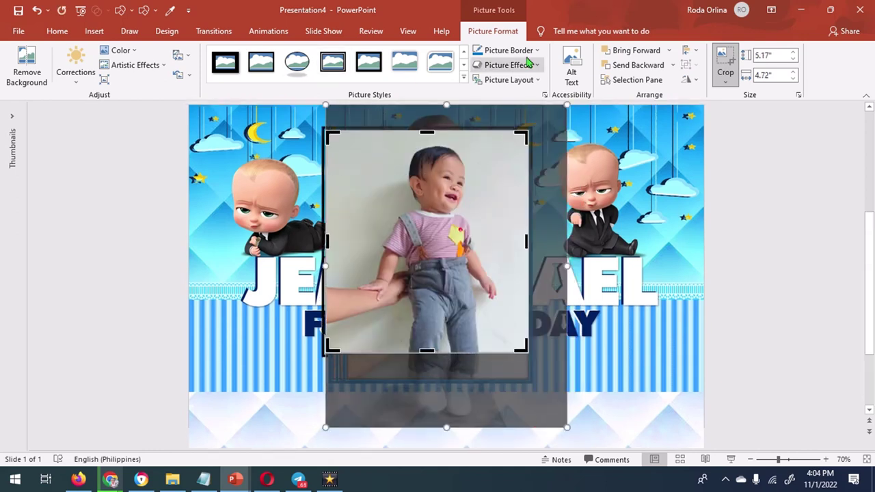
key(Escape)
click(769, 55)
text(1.93)
key(Return)
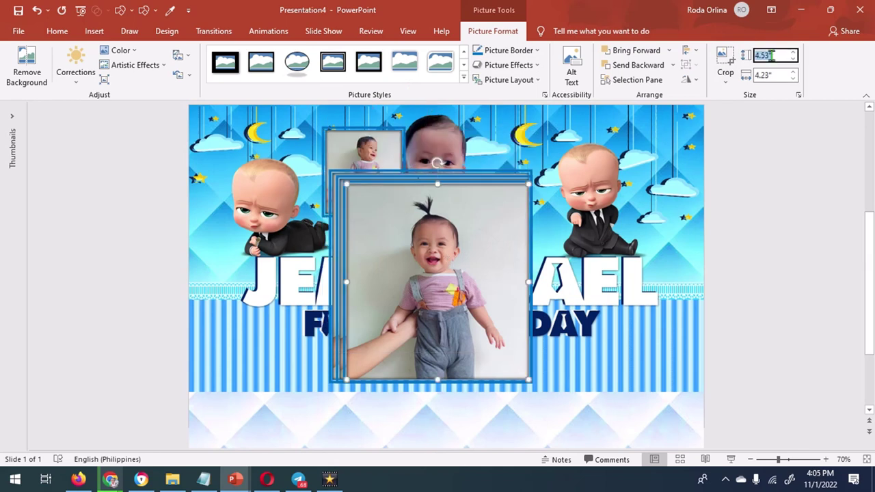
Set the picture height to 1.93" after trying 4.79".
click(769, 55)
text(4.79)
key(Return)
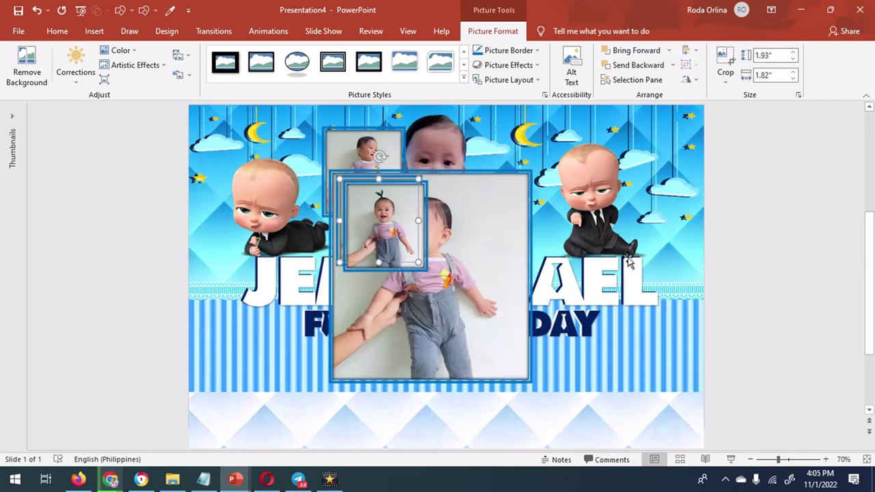
click(769, 55)
text(1.93)
key(Return)
Arrange the four framed photos into an evenly spaced row along the banner's bottom.
mouse_move(387, 220)
mouse_down()
mouse_move(487, 317)
mouse_move(381, 306)
mouse_up()
drag(376, 218, 465, 229)
drag(365, 147, 264, 378)
drag(392, 321, 385, 397)
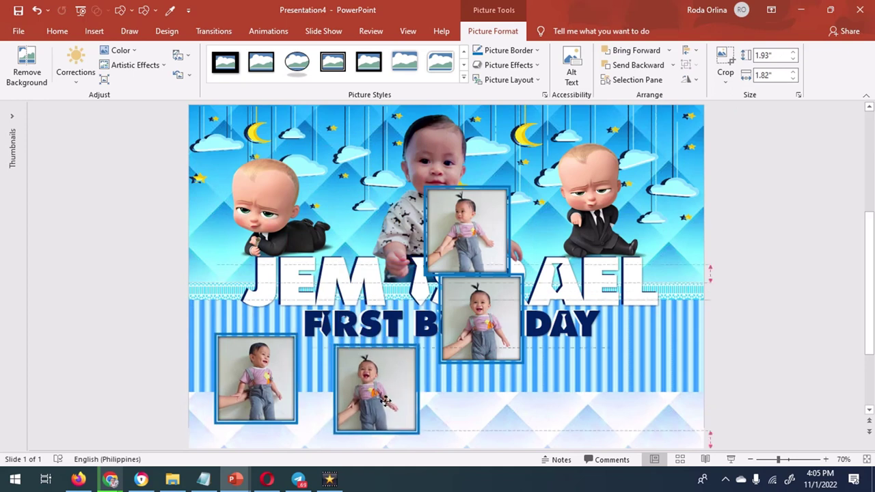
drag(260, 382, 266, 392)
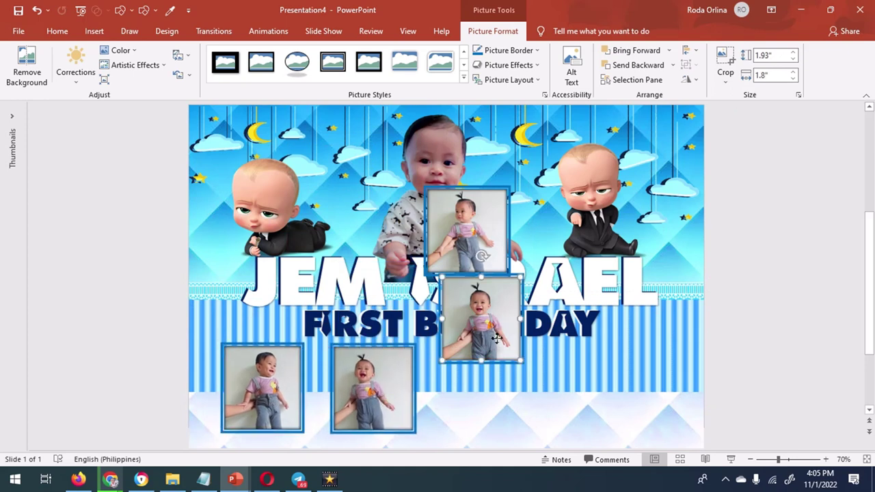
drag(492, 335, 630, 419)
click(482, 243)
mouse_move(482, 243)
mouse_down()
mouse_move(505, 410)
mouse_move(496, 402)
mouse_up()
drag(639, 408, 634, 394)
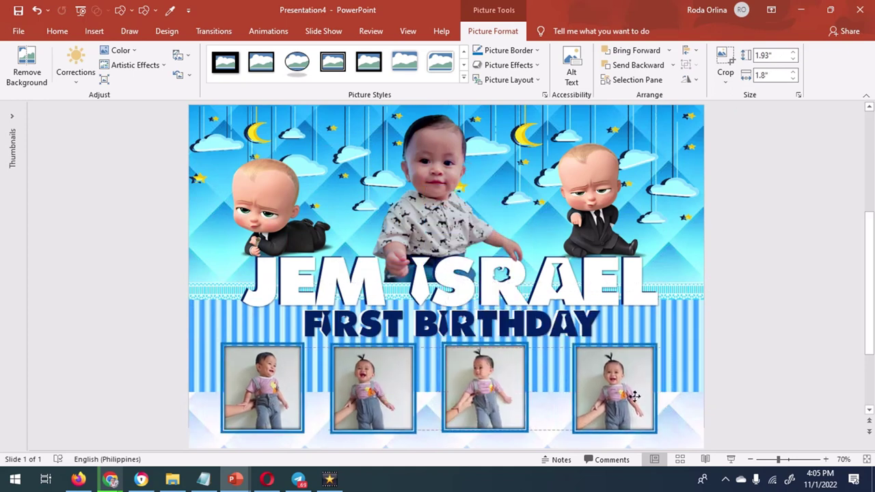
drag(509, 392, 524, 391)
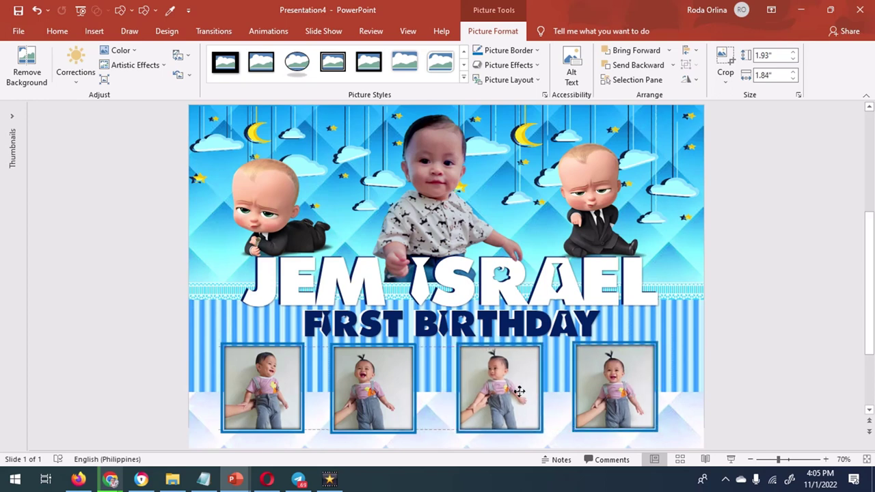
drag(392, 395, 401, 394)
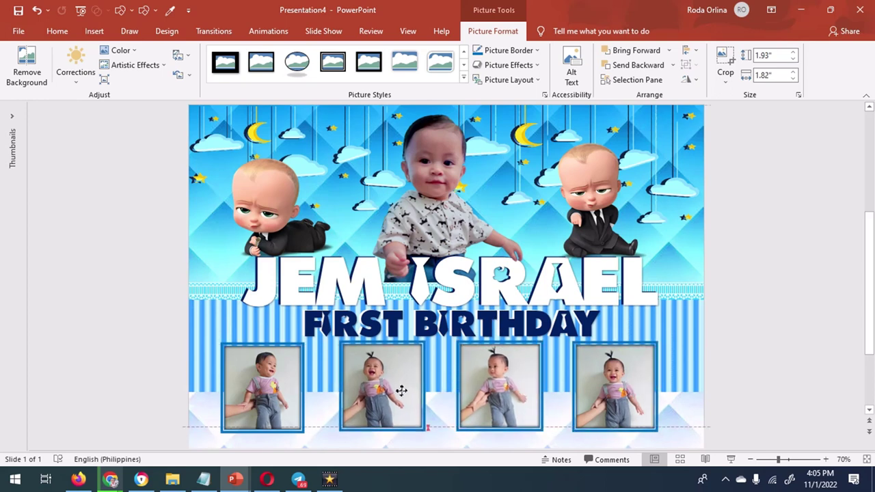
drag(290, 395, 292, 395)
Check the picture Color options on the row's photos, leaving them unchanged.
click(624, 393)
click(127, 55)
click(472, 403)
click(126, 50)
click(499, 403)
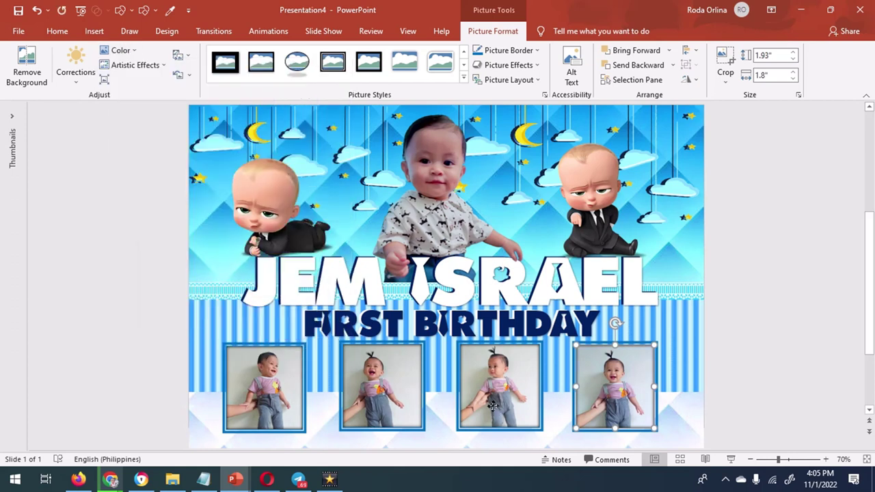
click(499, 404)
click(127, 50)
click(372, 410)
click(373, 410)
click(127, 49)
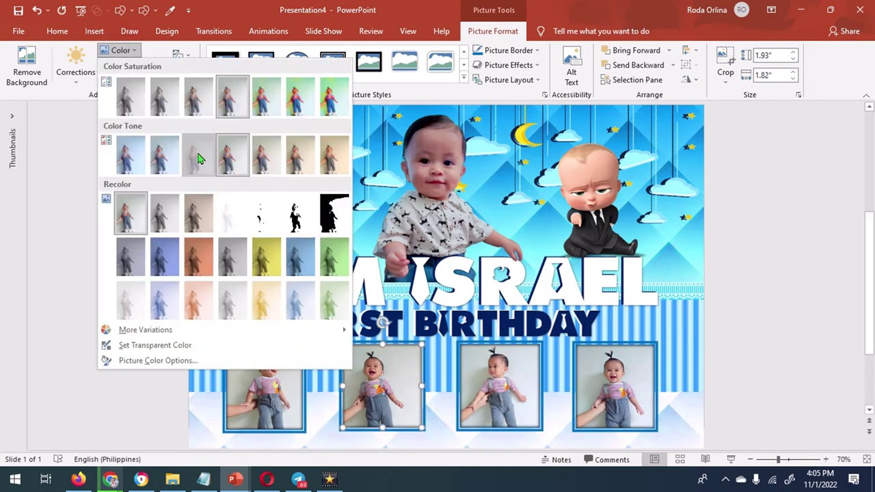
click(277, 391)
click(121, 52)
click(639, 386)
click(624, 390)
click(281, 396)
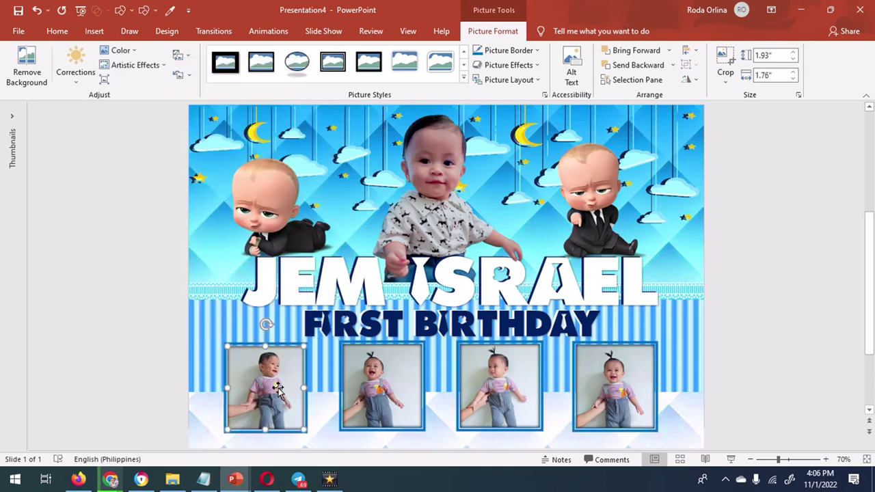
click(745, 364)
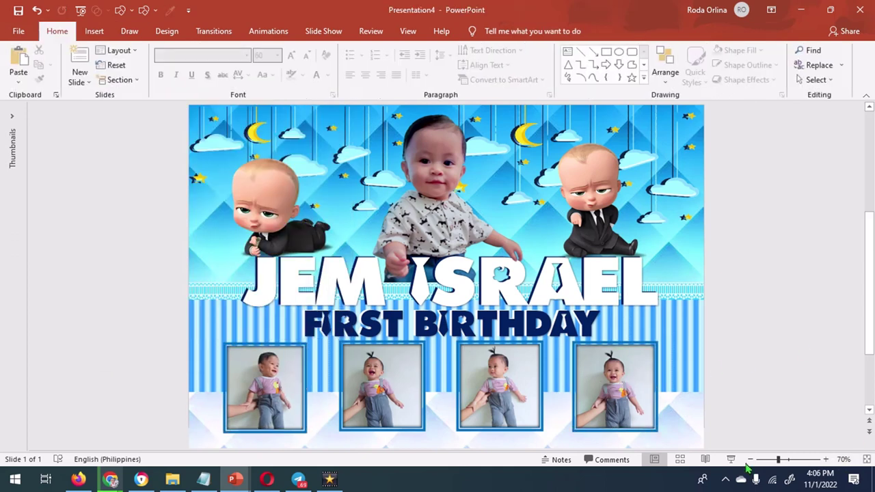
Copy the FIRST BIRTHDAY box to the banner's bottom and replace its text with NOVEMBER 3.
click(750, 459)
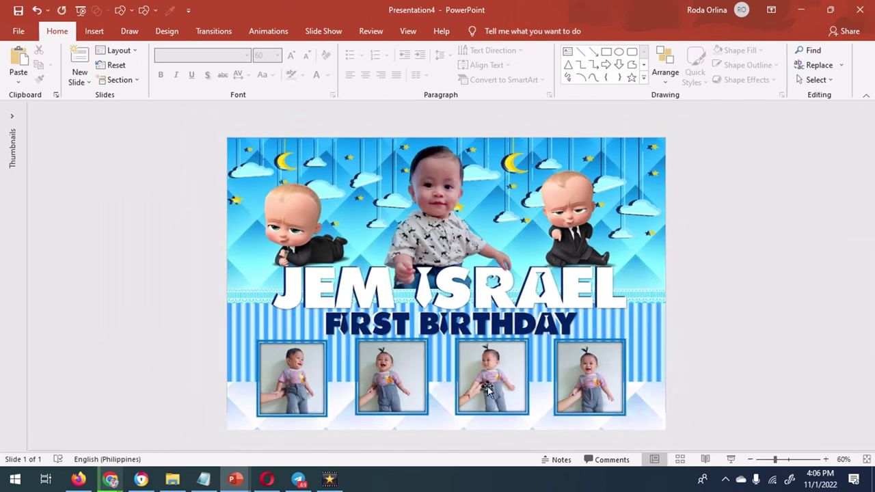
click(331, 326)
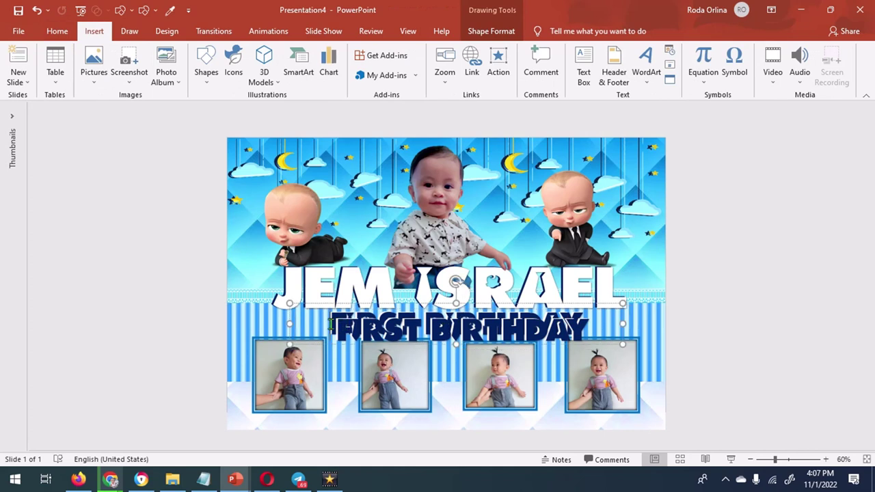
drag(430, 312, 439, 399)
triple_click(437, 409)
text(NOVEMBER 3)
Set the date's font and complete the text as NOVEMBER 3, 2022.
click(56, 31)
click(247, 55)
click(225, 162)
text(, 2022)
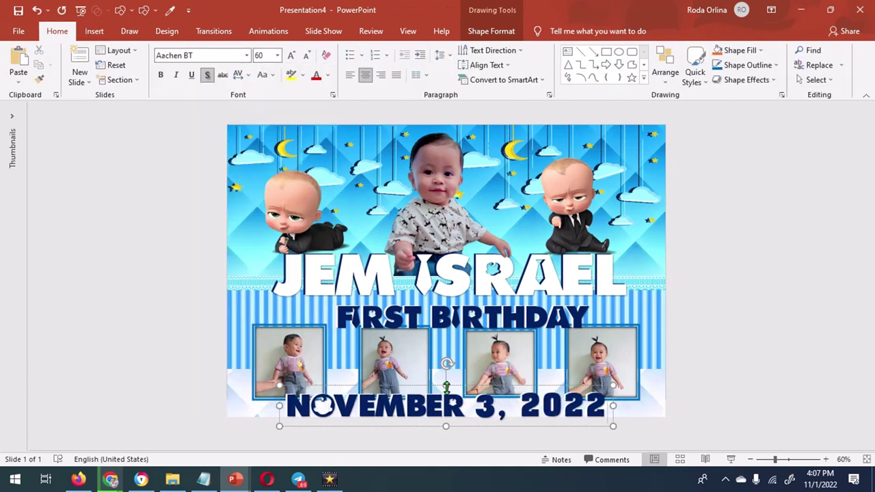
Adjust the shadow effect settings on the date text box.
click(509, 32)
click(372, 94)
click(712, 159)
click(737, 159)
click(846, 205)
click(772, 250)
Shrink the date text to size 28 and move it down near the bottom edge.
click(57, 31)
click(307, 55)
click(307, 55)
drag(362, 397, 362, 411)
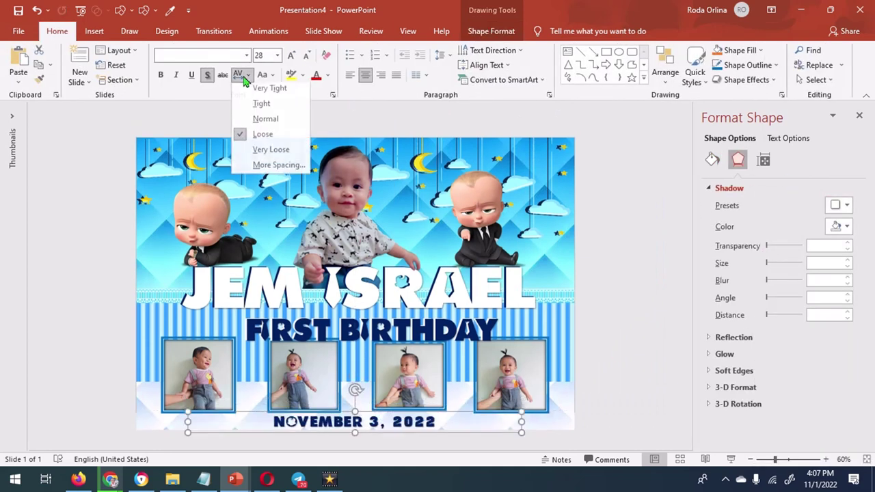
click(608, 426)
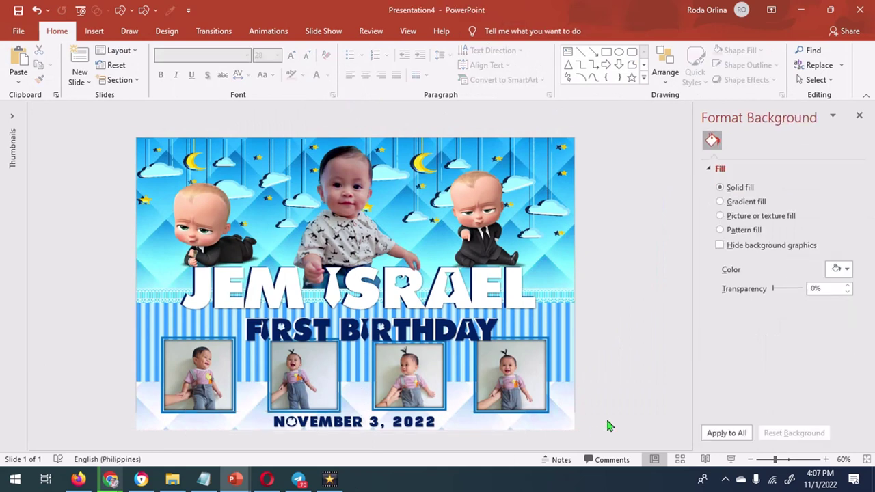
Close the background pane and nudge FIRST BIRTHDAY up slightly.
click(860, 116)
click(396, 330)
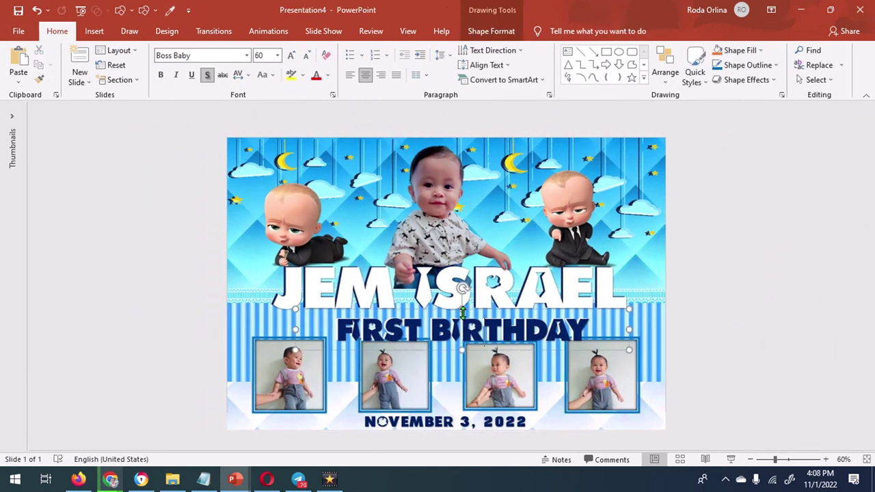
key(Up)
key(Up)
Choose PNG image as the export file type for the banner.
click(708, 250)
click(21, 31)
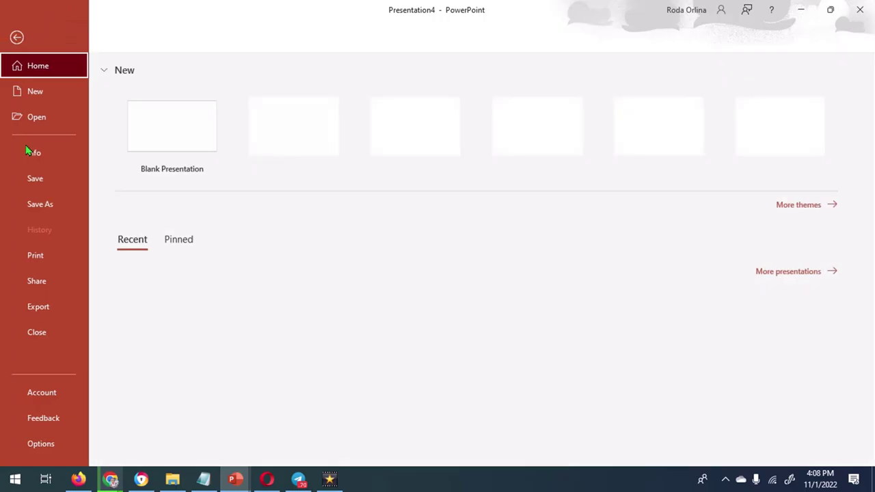
click(39, 306)
click(156, 243)
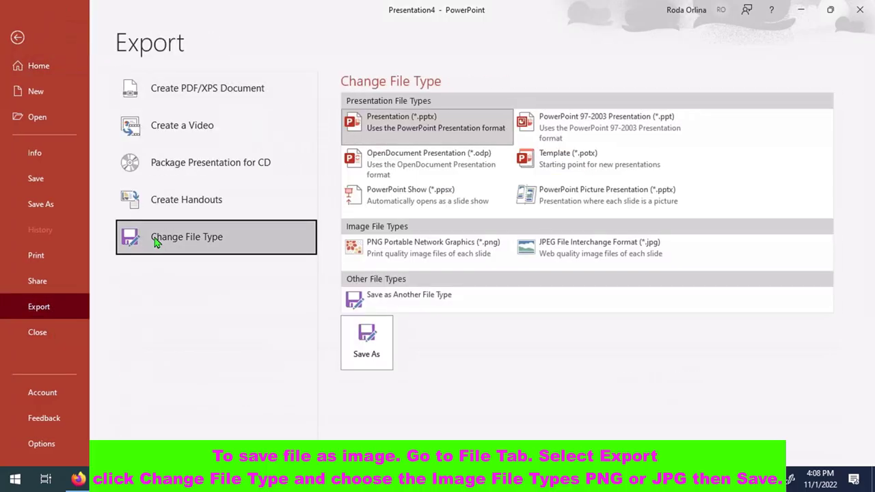
click(363, 301)
click(367, 341)
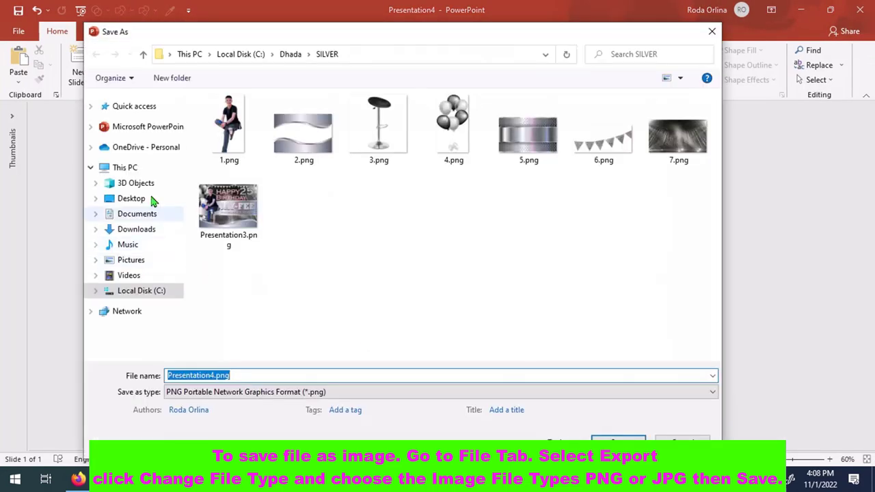
Save Presentation4.png into the JEM folder, exporting just this one slide.
click(285, 57)
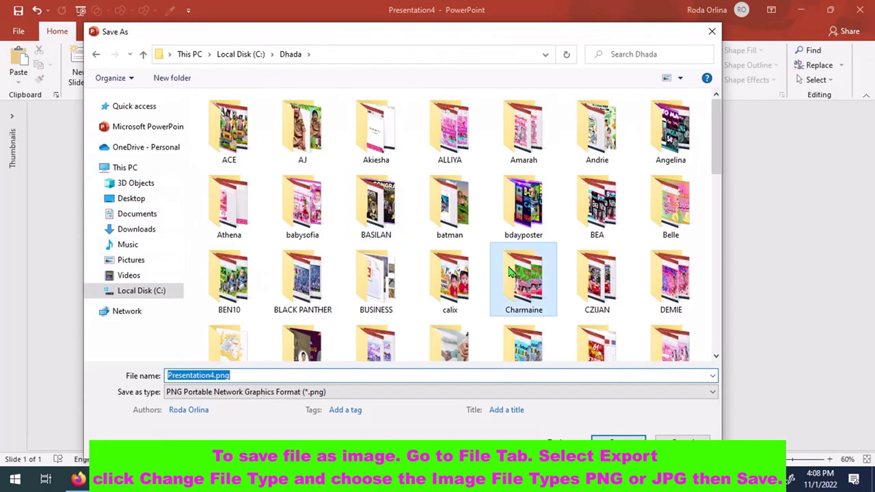
scroll(511, 272, down, 5)
key(Return)
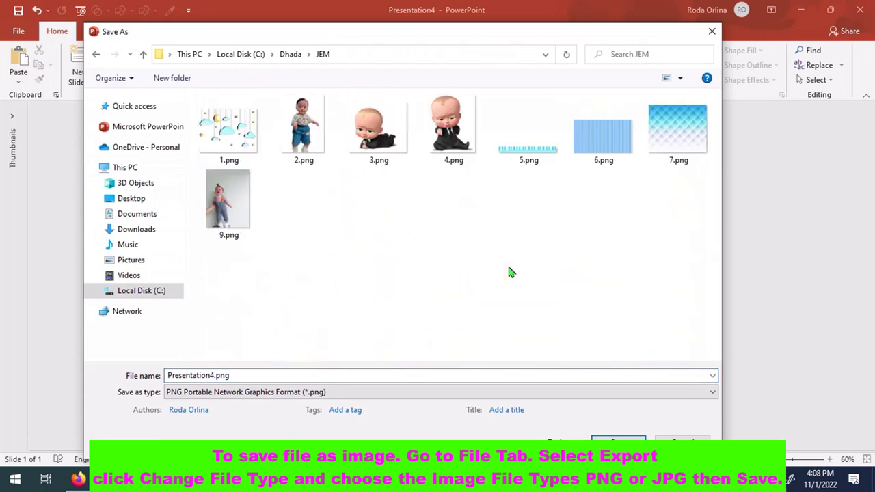
click(332, 376)
click(618, 437)
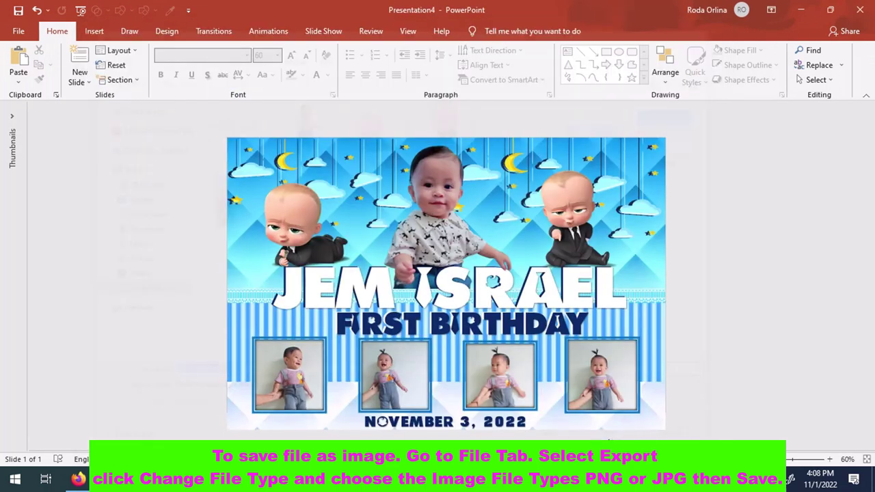
click(448, 276)
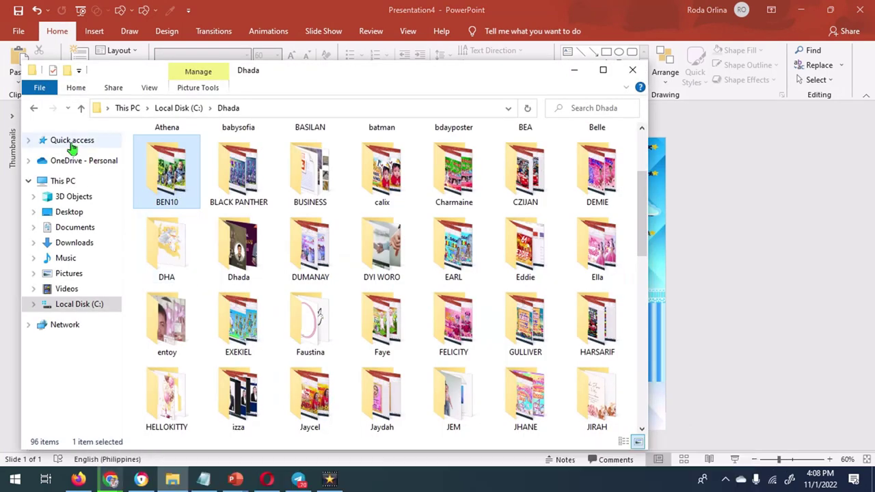
Open the JEM folder from Quick access and double-click Presentation4.png to view it.
click(69, 140)
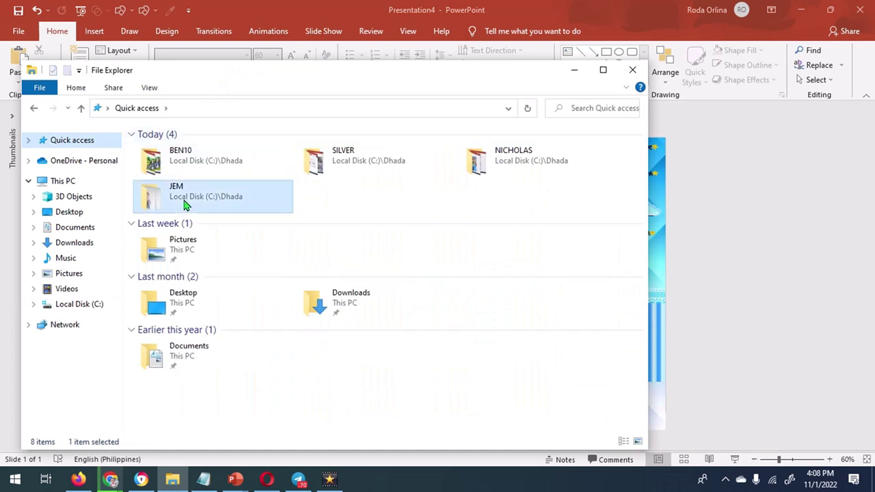
double_click(186, 198)
double_click(531, 244)
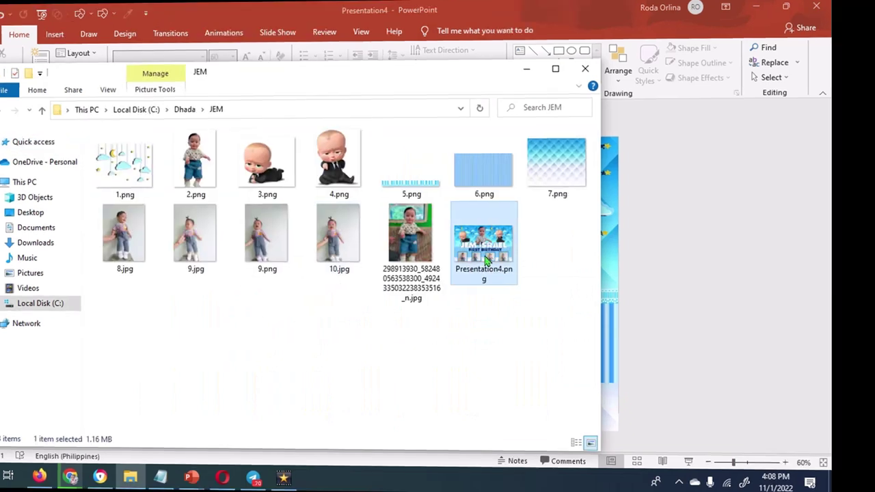